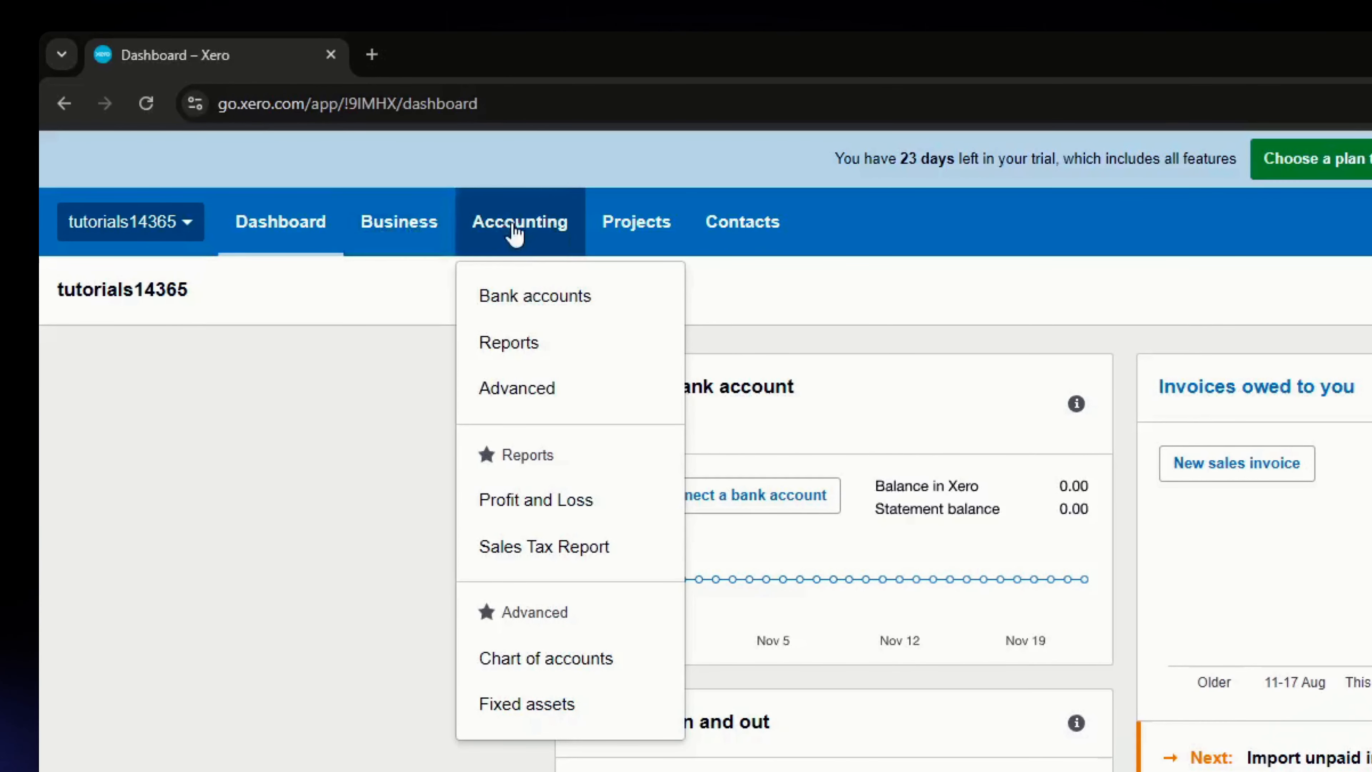
# - Open the conversion balances from the advanced accounting settings
pyautogui.click(553, 399)
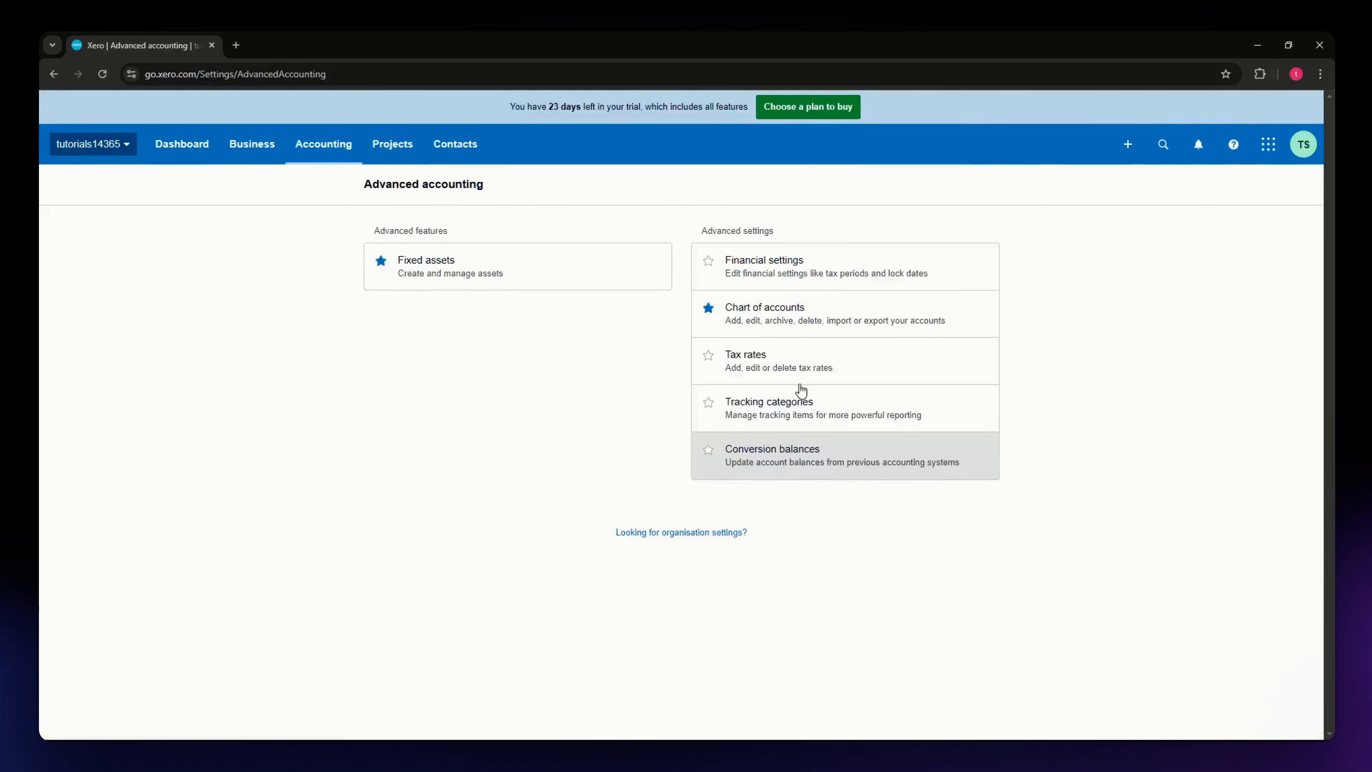
pyautogui.click(777, 462)
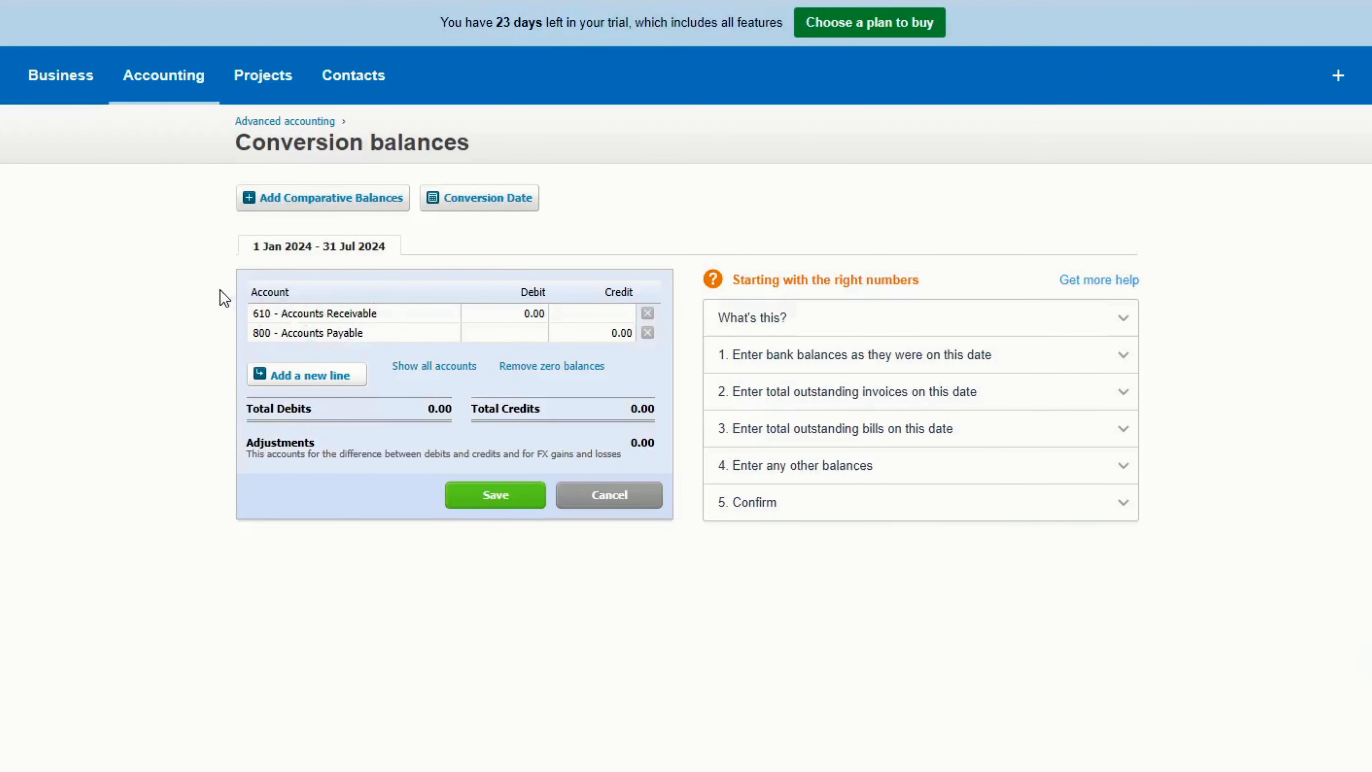
# - Examine the month and year options available for the conversion date
pyautogui.click(489, 195)
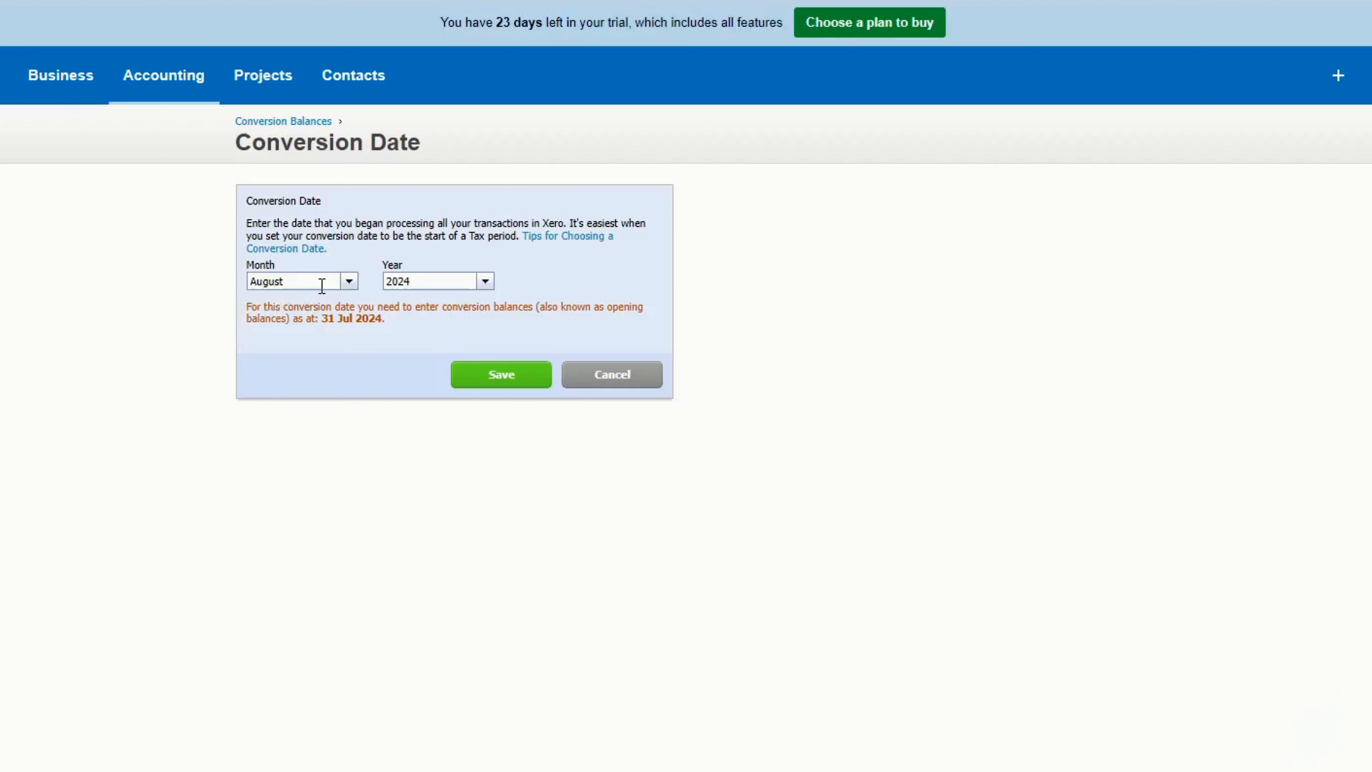
pyautogui.click(350, 292)
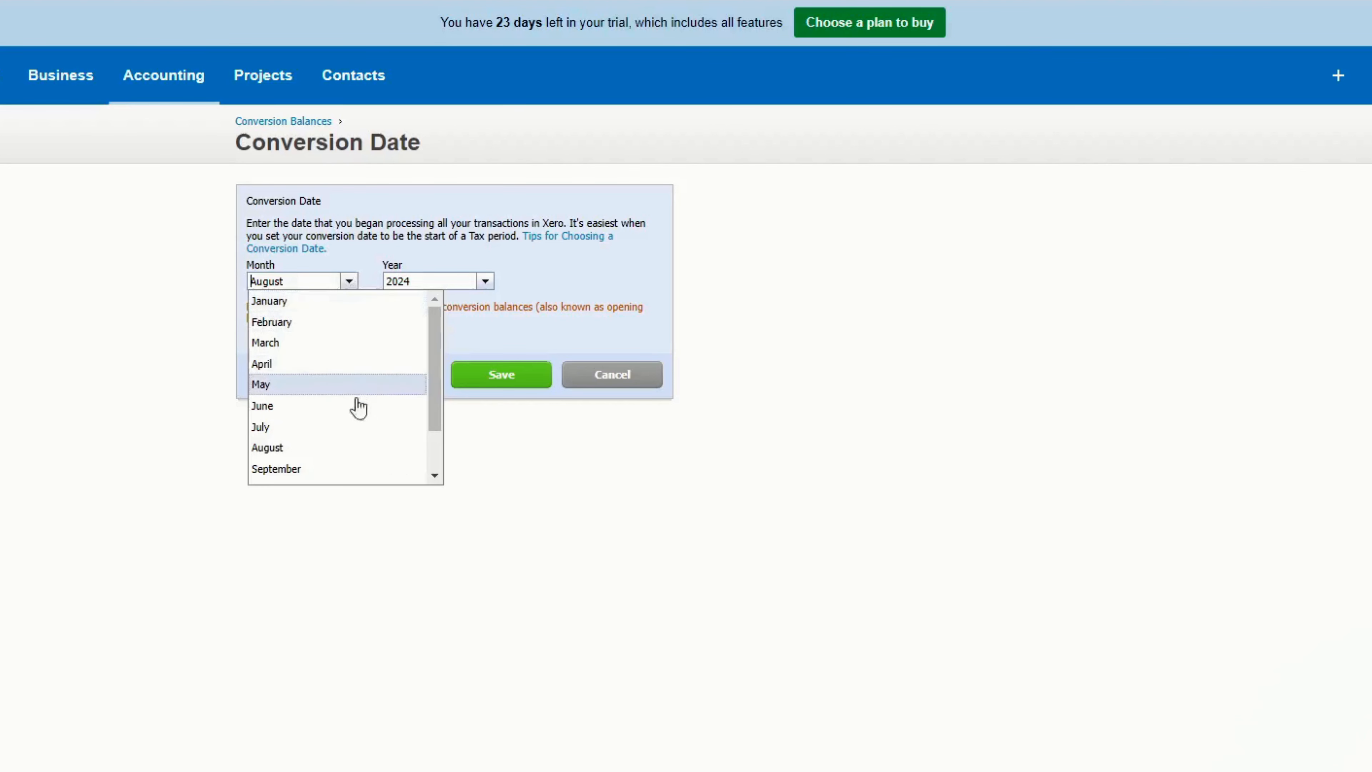
pyautogui.click(509, 290)
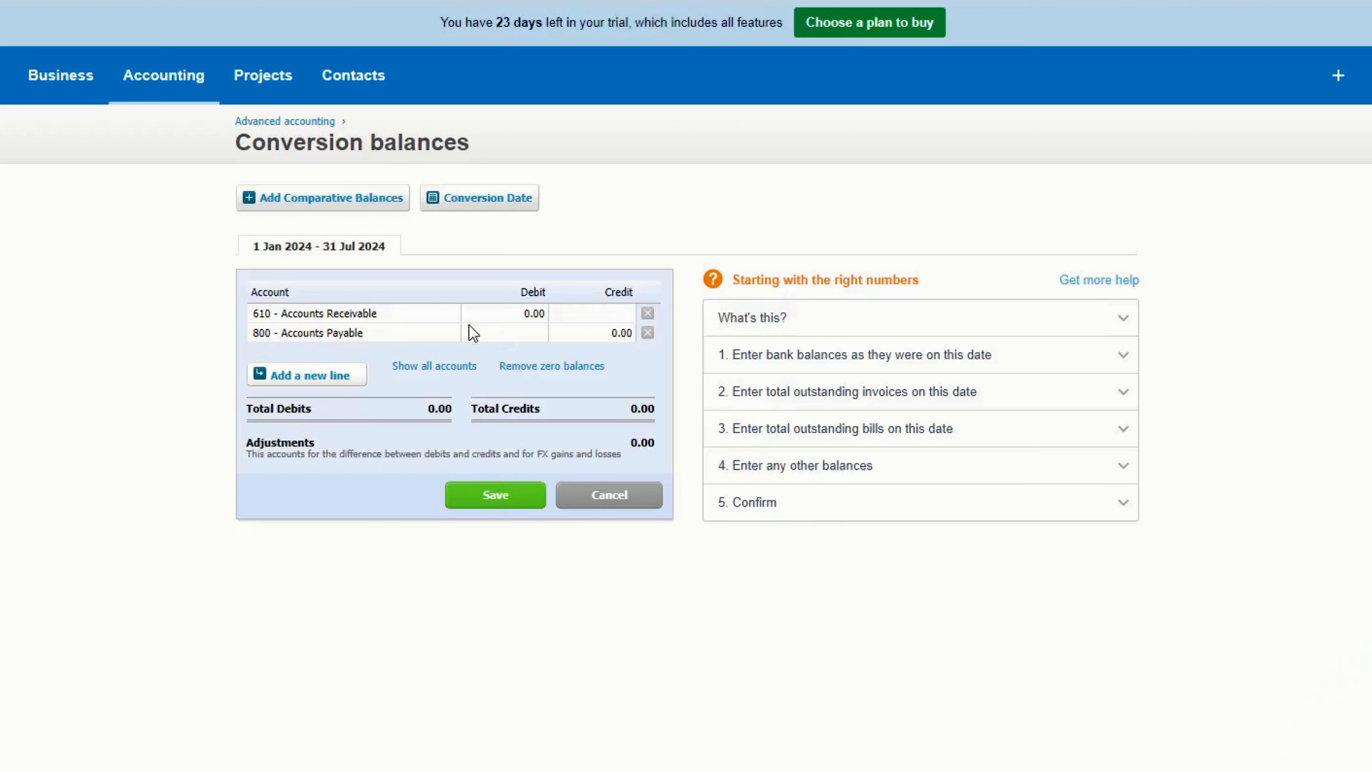
# - Remove the existing Accounts Receivable and Accounts Payable lines from the conversion balances and add five blank lines
pyautogui.click(648, 315)
pyautogui.click(648, 315)
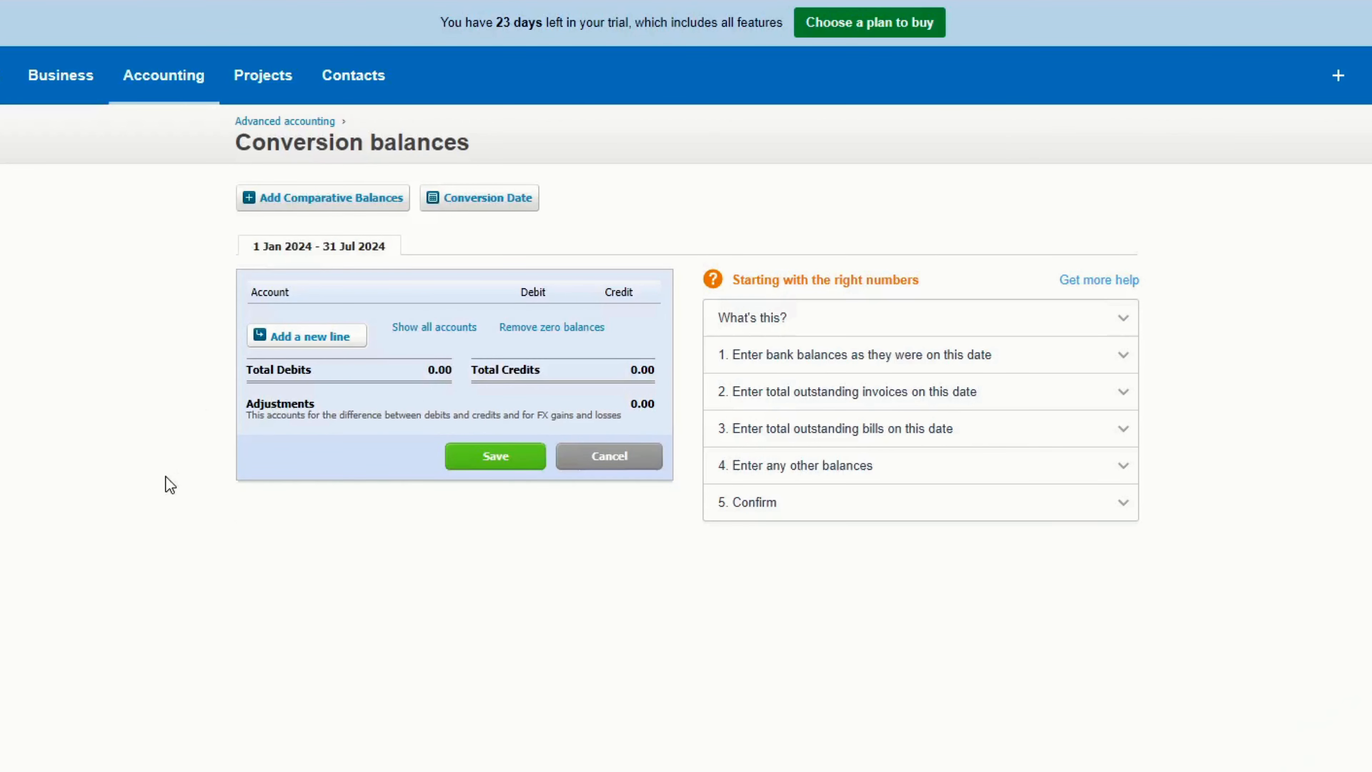
pyautogui.click(322, 338)
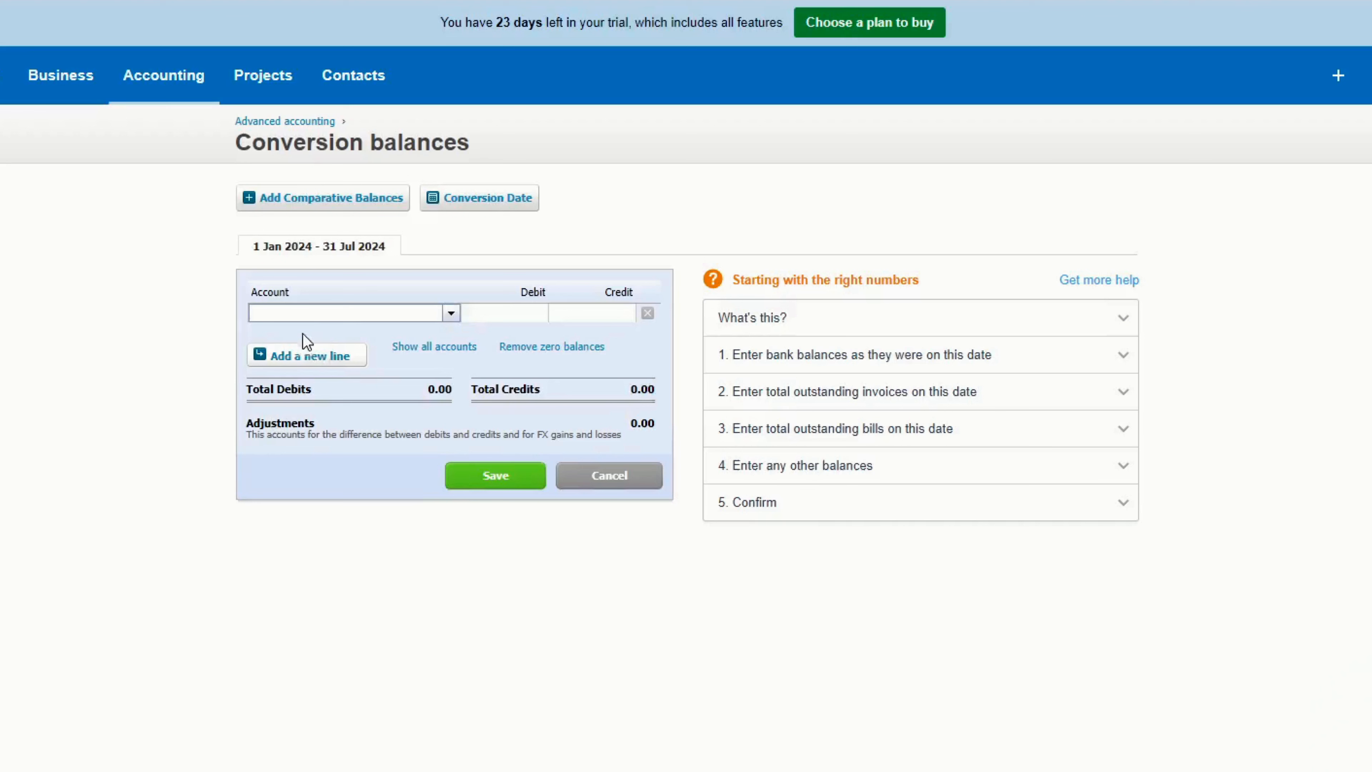
pyautogui.click(308, 360)
pyautogui.click(318, 378)
pyautogui.click(328, 394)
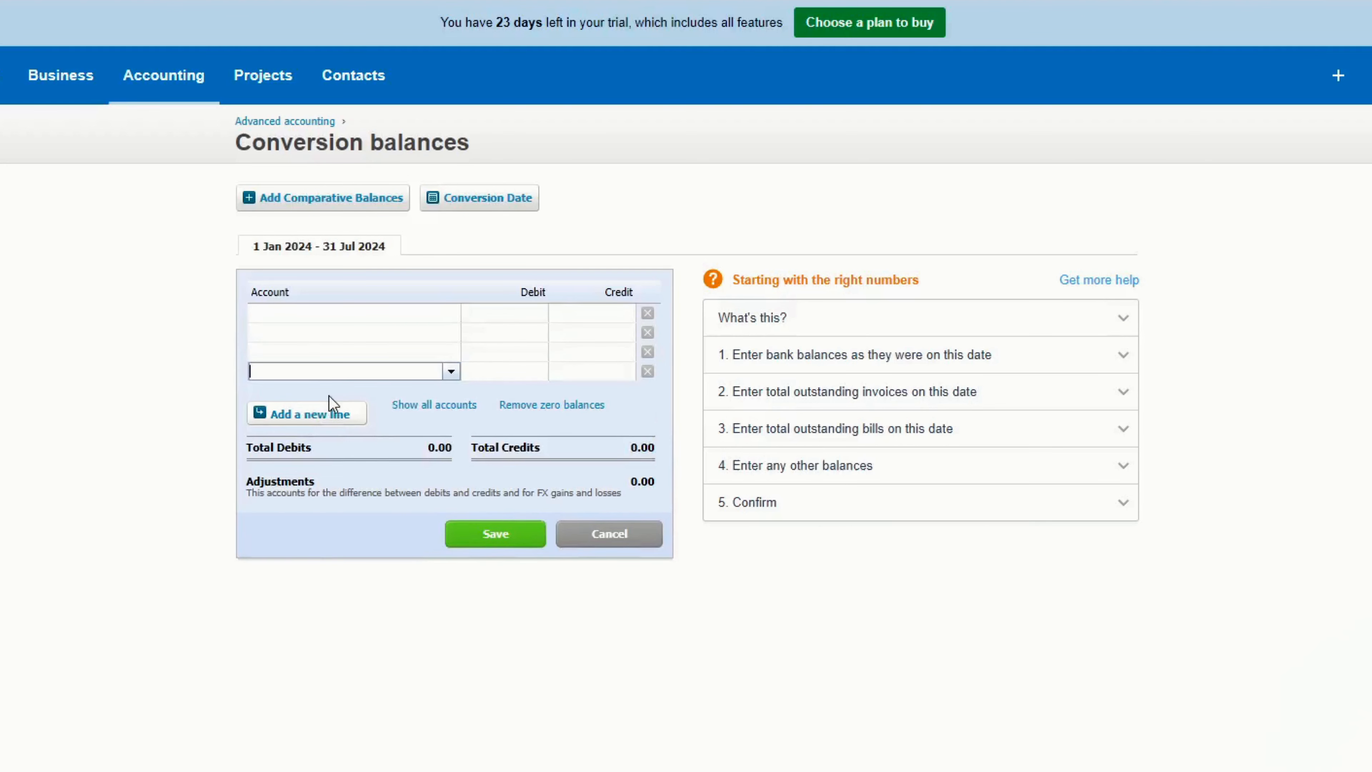
pyautogui.click(333, 409)
# - Assign the account 620 - Prepayments to the first line with a debit of 6,000
pyautogui.click(454, 317)
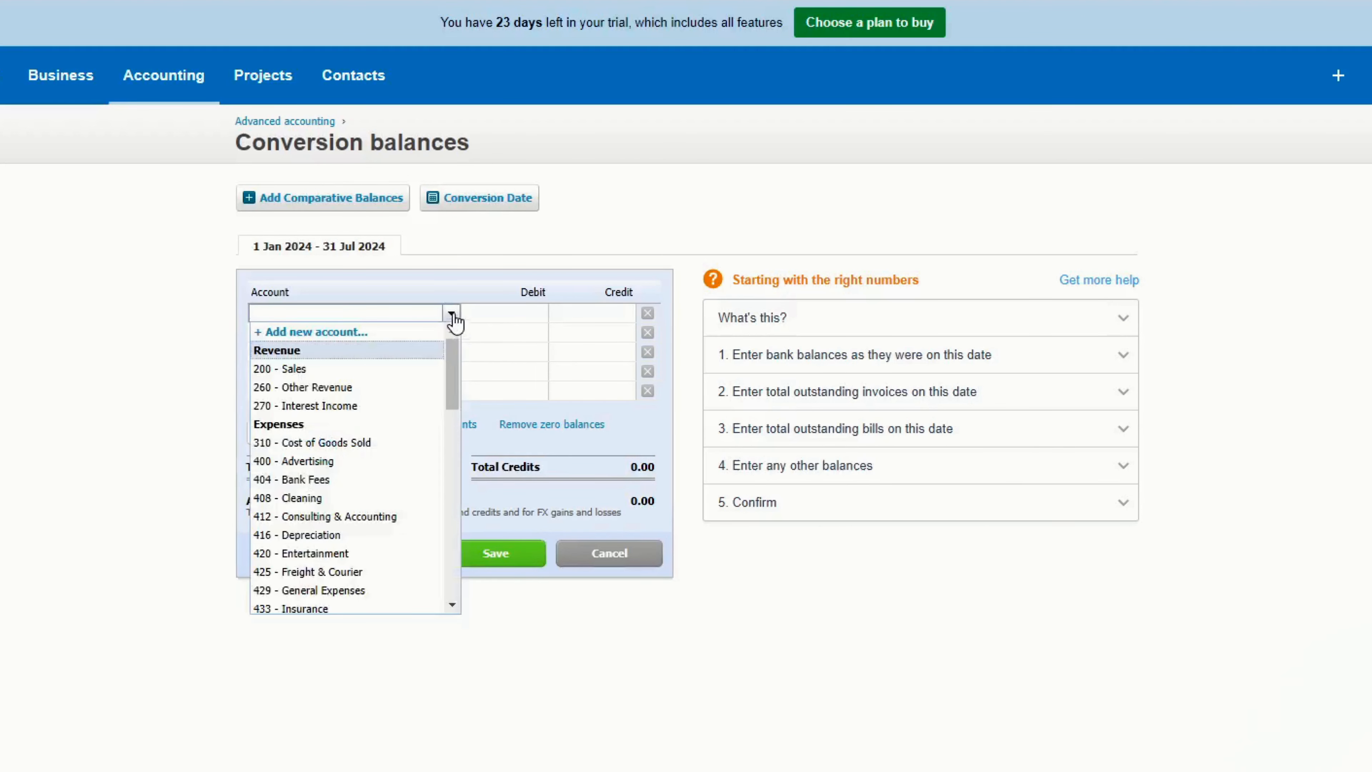
pyautogui.scroll(-5, 352, 444)
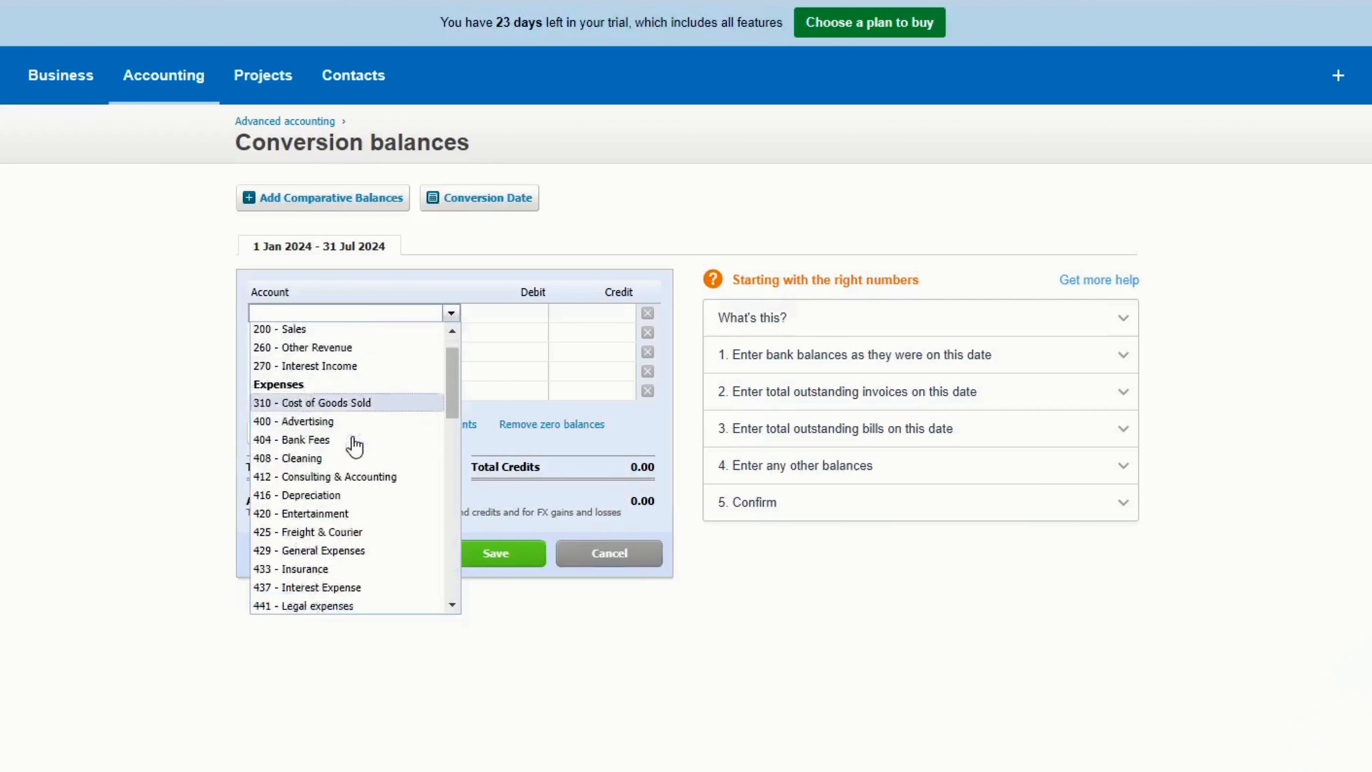
pyautogui.scroll(-5, 328, 521)
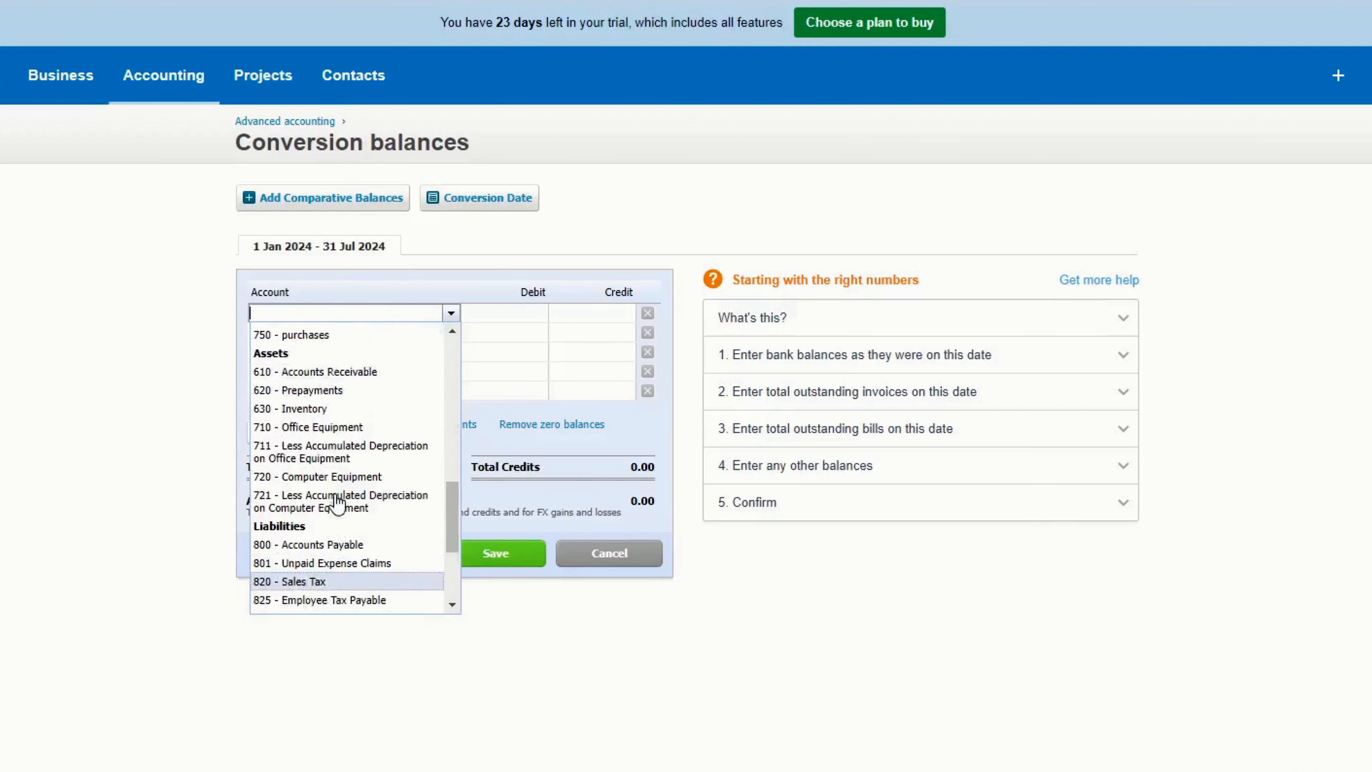
pyautogui.click(323, 395)
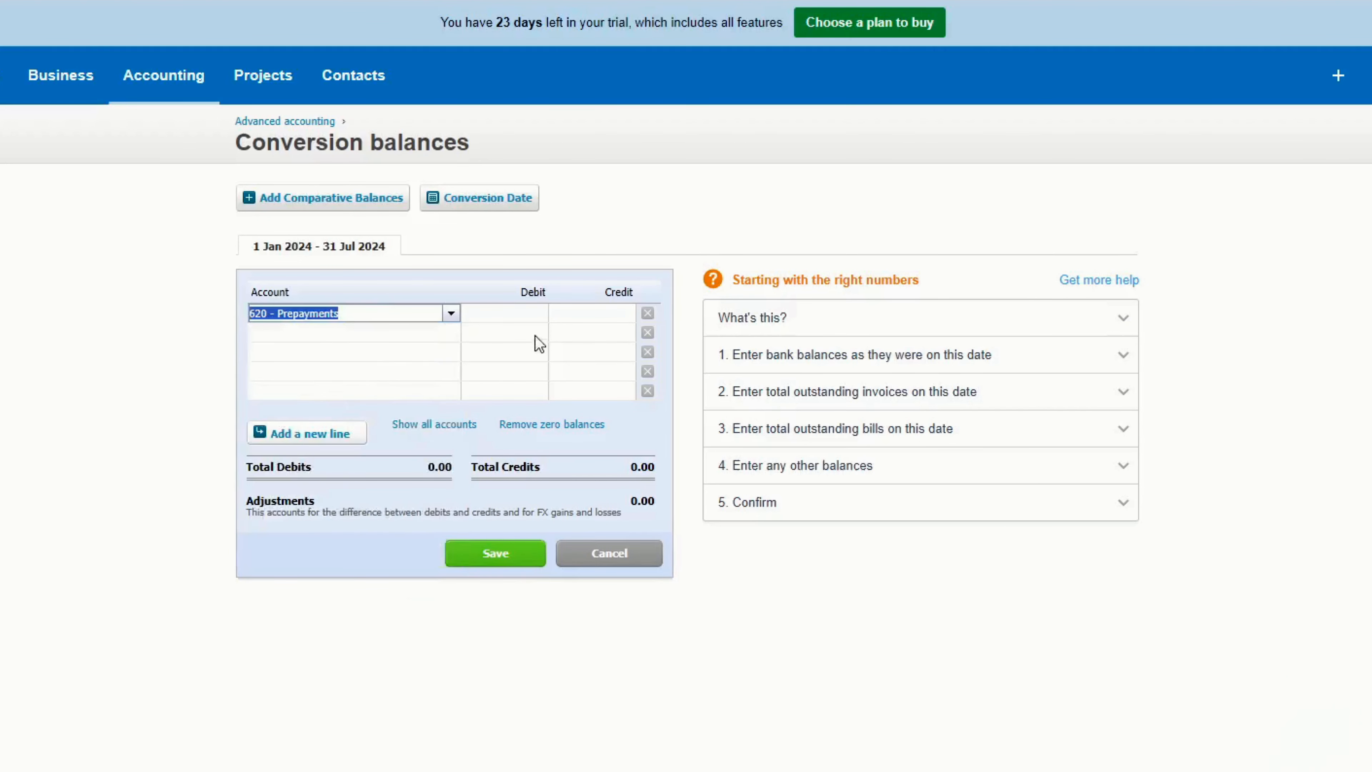
pyautogui.click(536, 314)
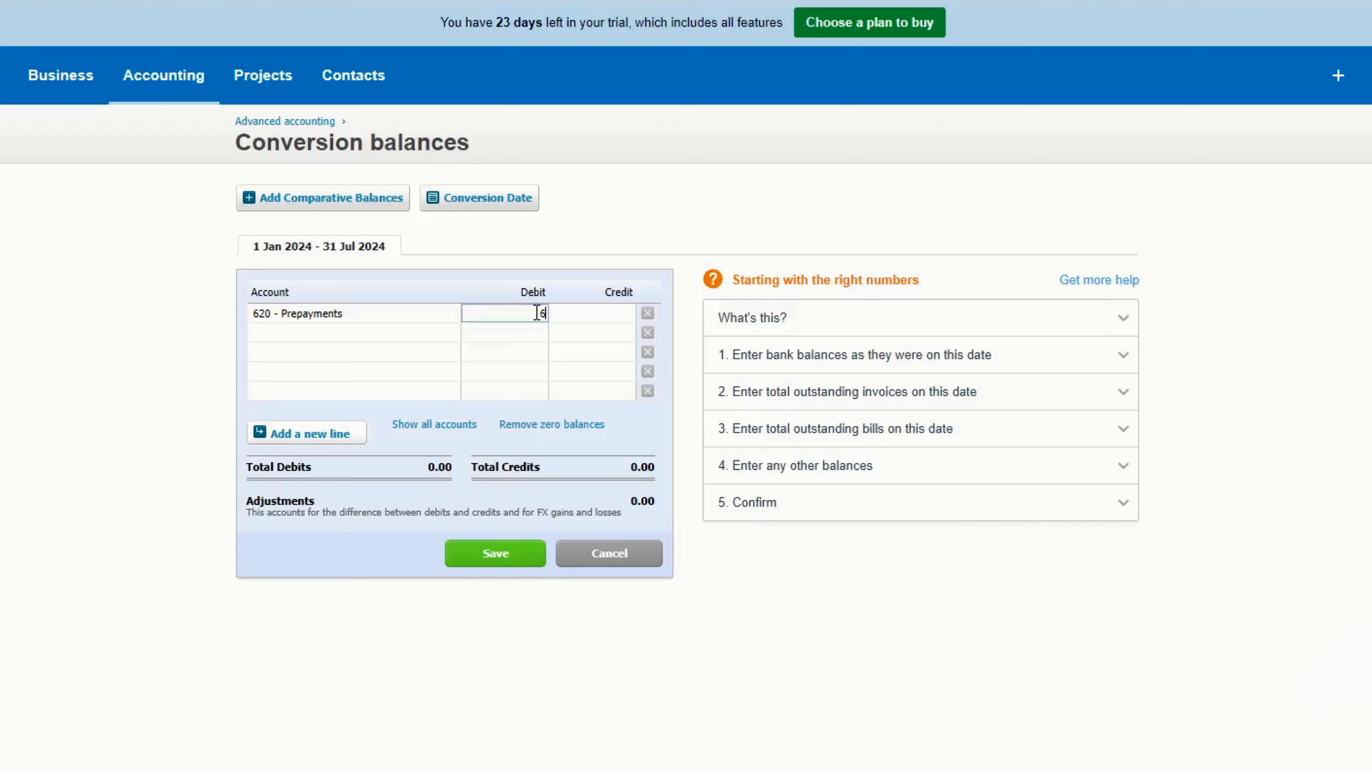
pyautogui.press('Return')
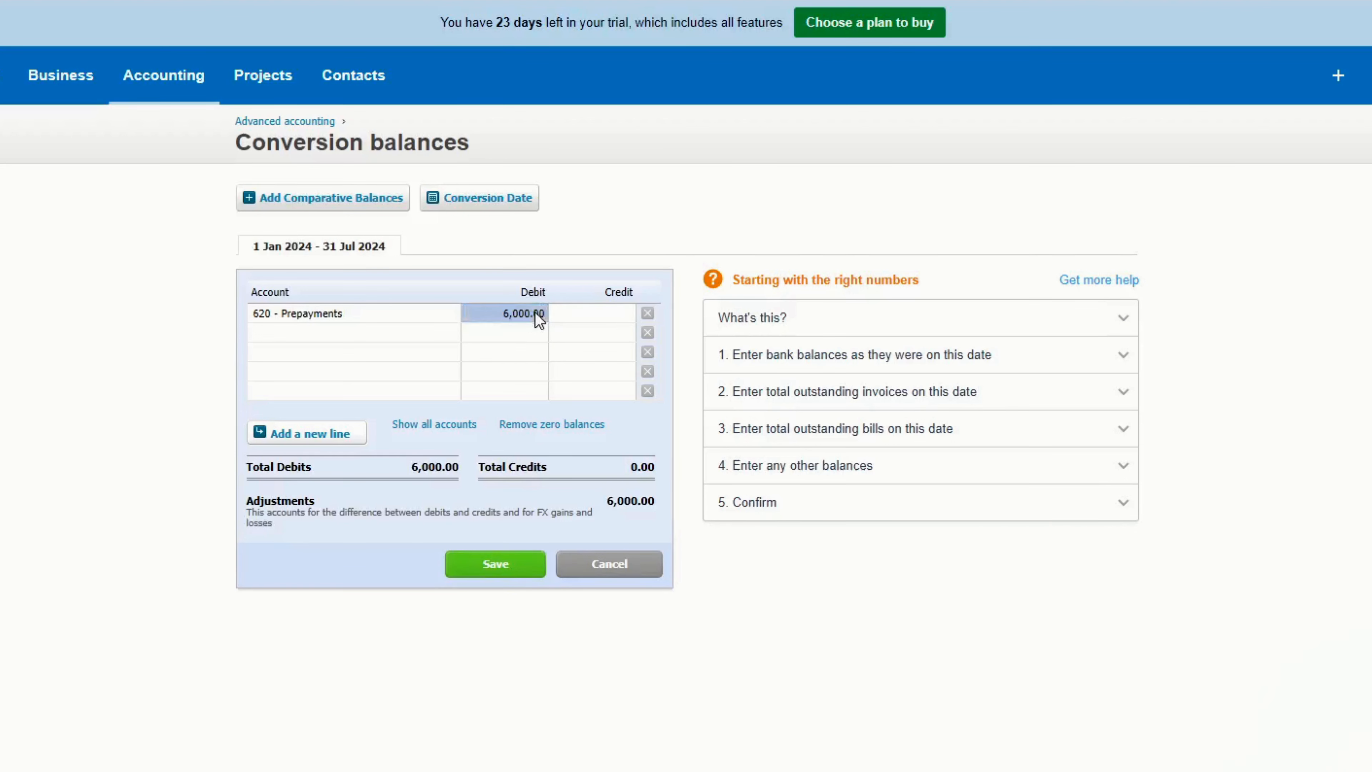
# - Assign the account 610 - Accounts Receivable to the second line
pyautogui.click(358, 334)
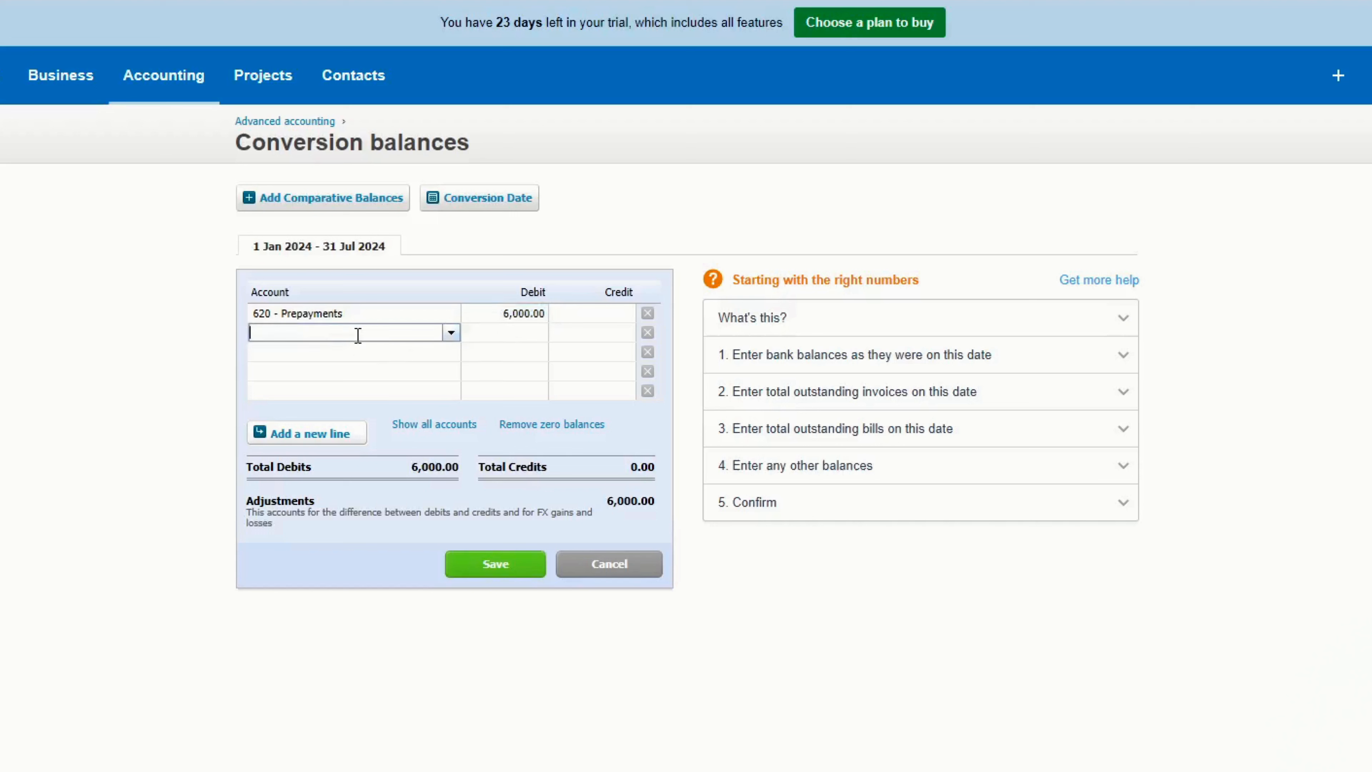
pyautogui.write('ac')
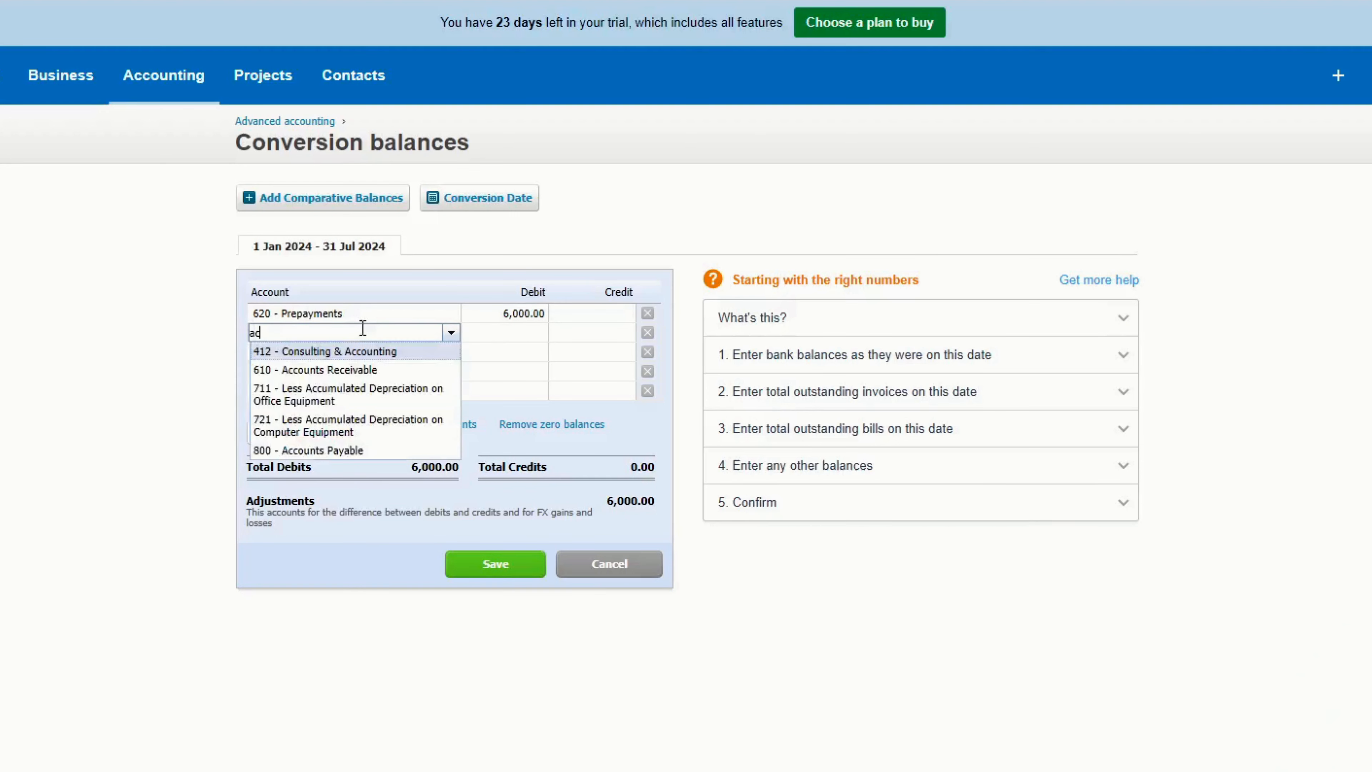
pyautogui.write('count')
pyautogui.click(340, 370)
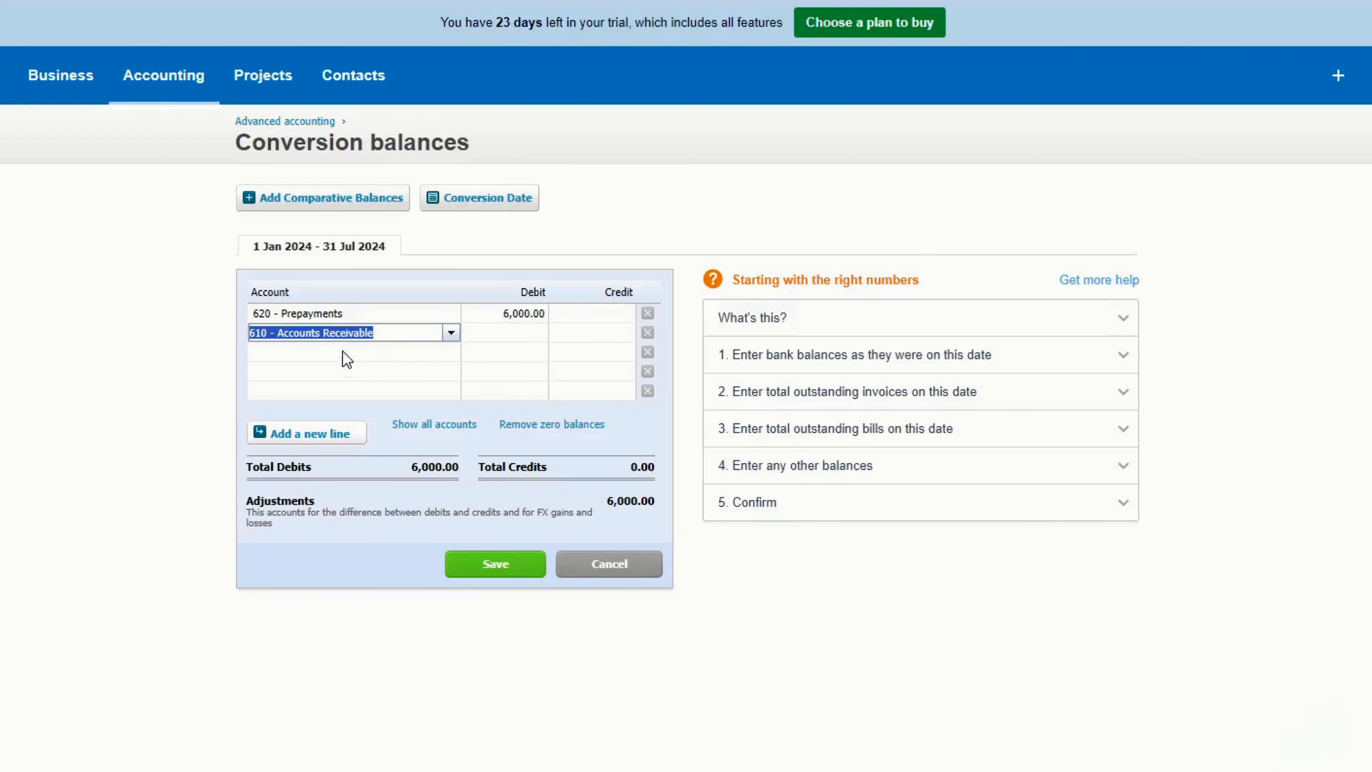
# - Assign the account 800 - Accounts Payable to the third line
pyautogui.click(339, 352)
pyautogui.write('accpunt')
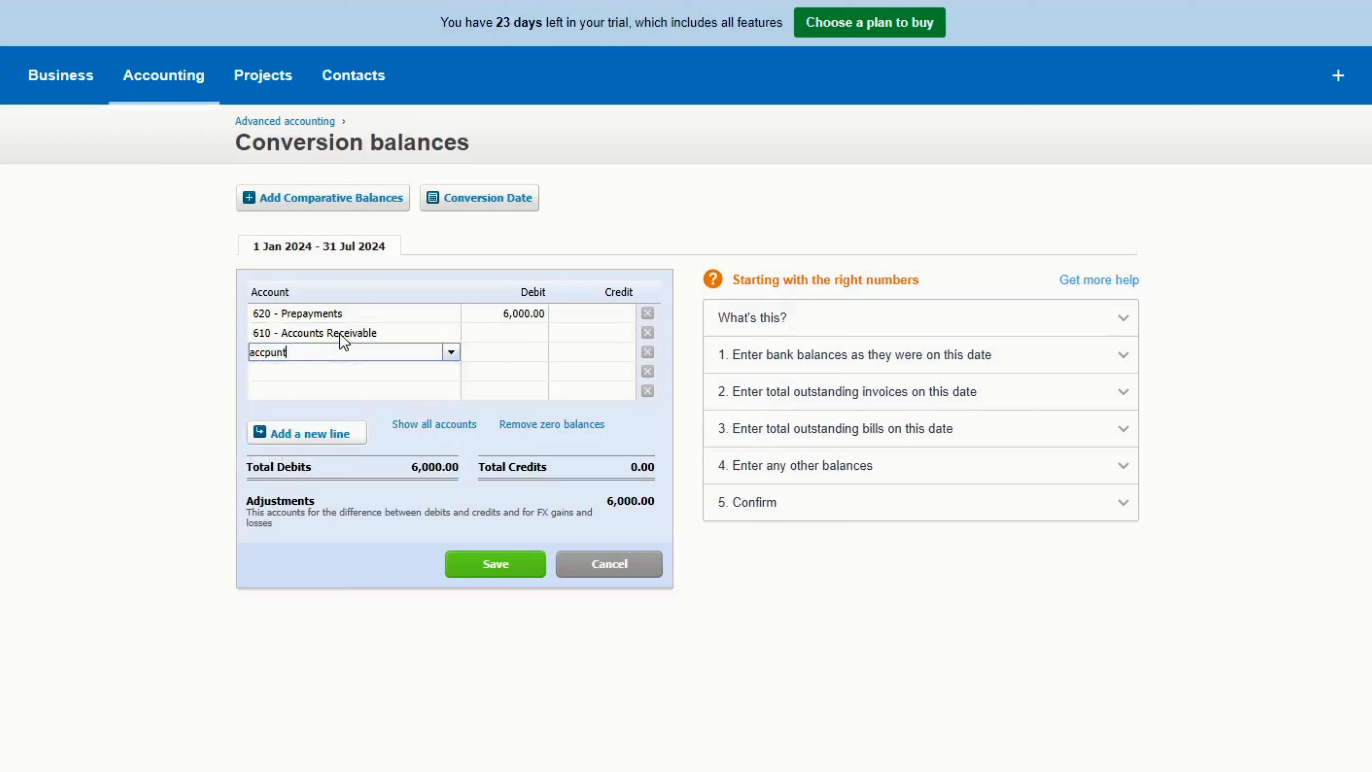
pyautogui.press('BackSpace')
pyautogui.press('BackSpace')
pyautogui.press('BackSpace')
pyautogui.press('BackSpace')
pyautogui.click(339, 469)
# - Enter a debit of 3,500 for Accounts Receivable and a credit of 2,000 for Accounts Payable
pyautogui.click(538, 332)
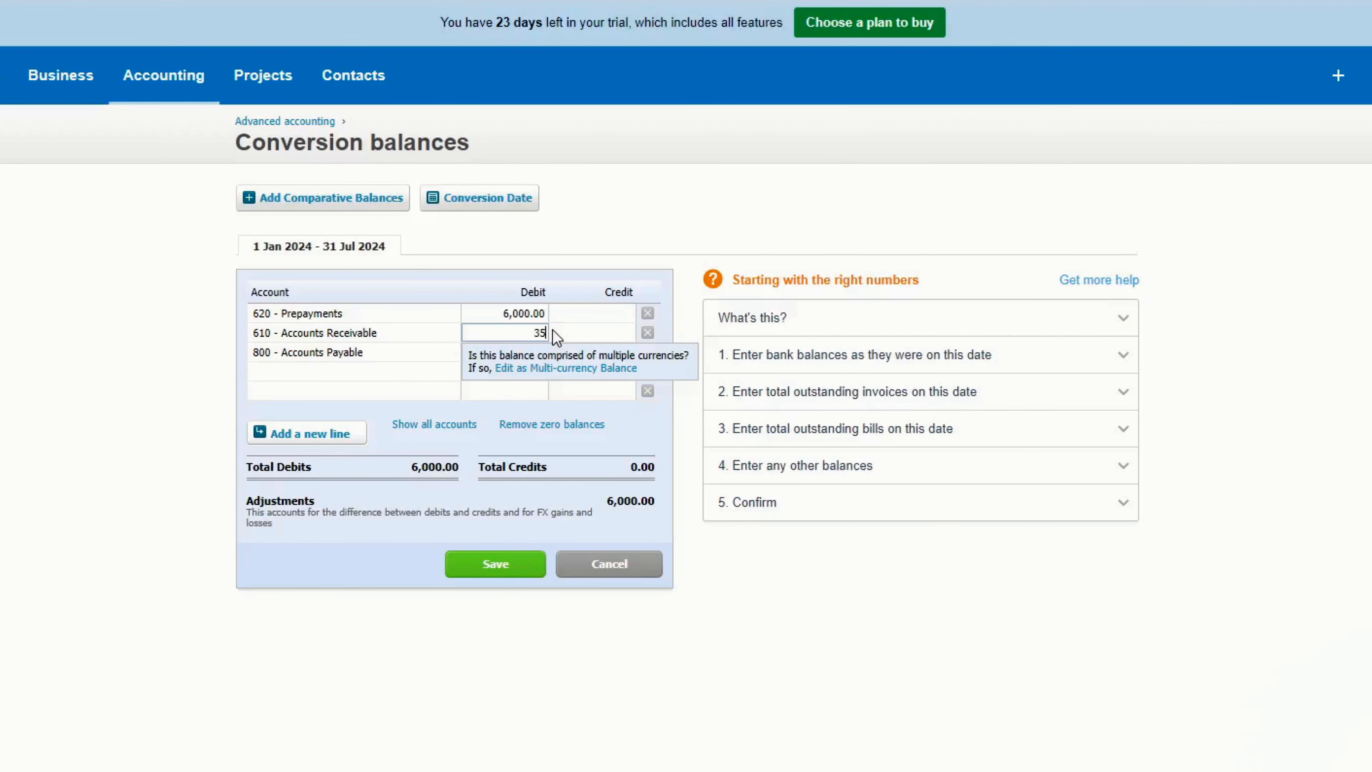
pyautogui.press('Return')
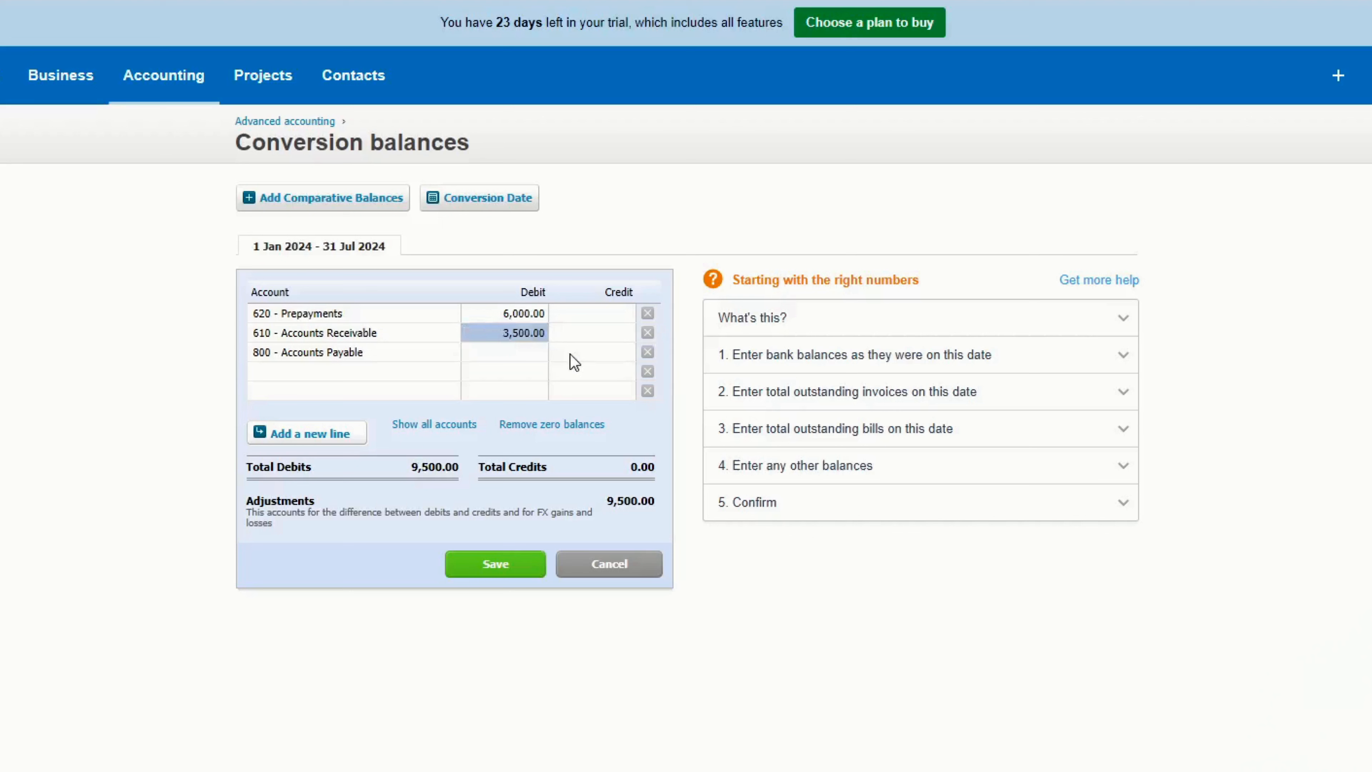
pyautogui.click(594, 354)
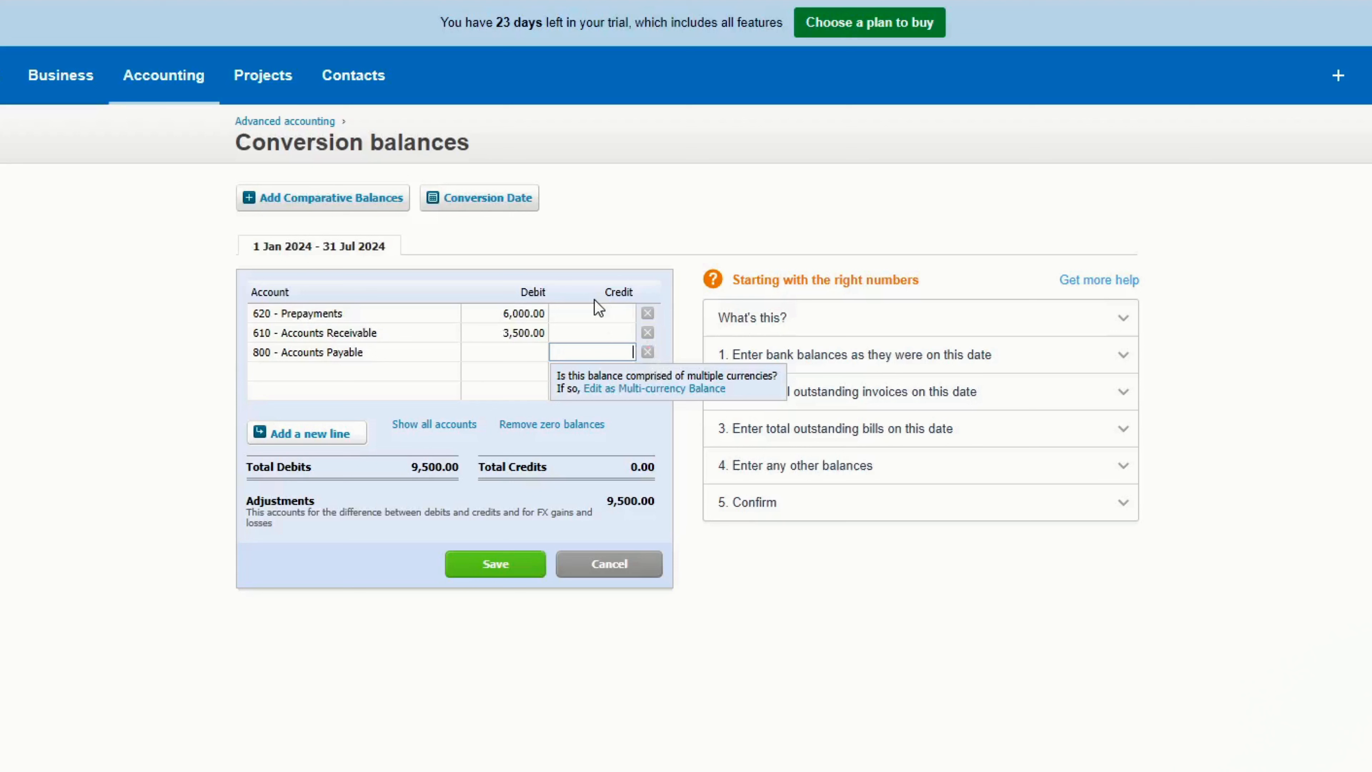
pyautogui.write('000')
pyautogui.press('Tab')
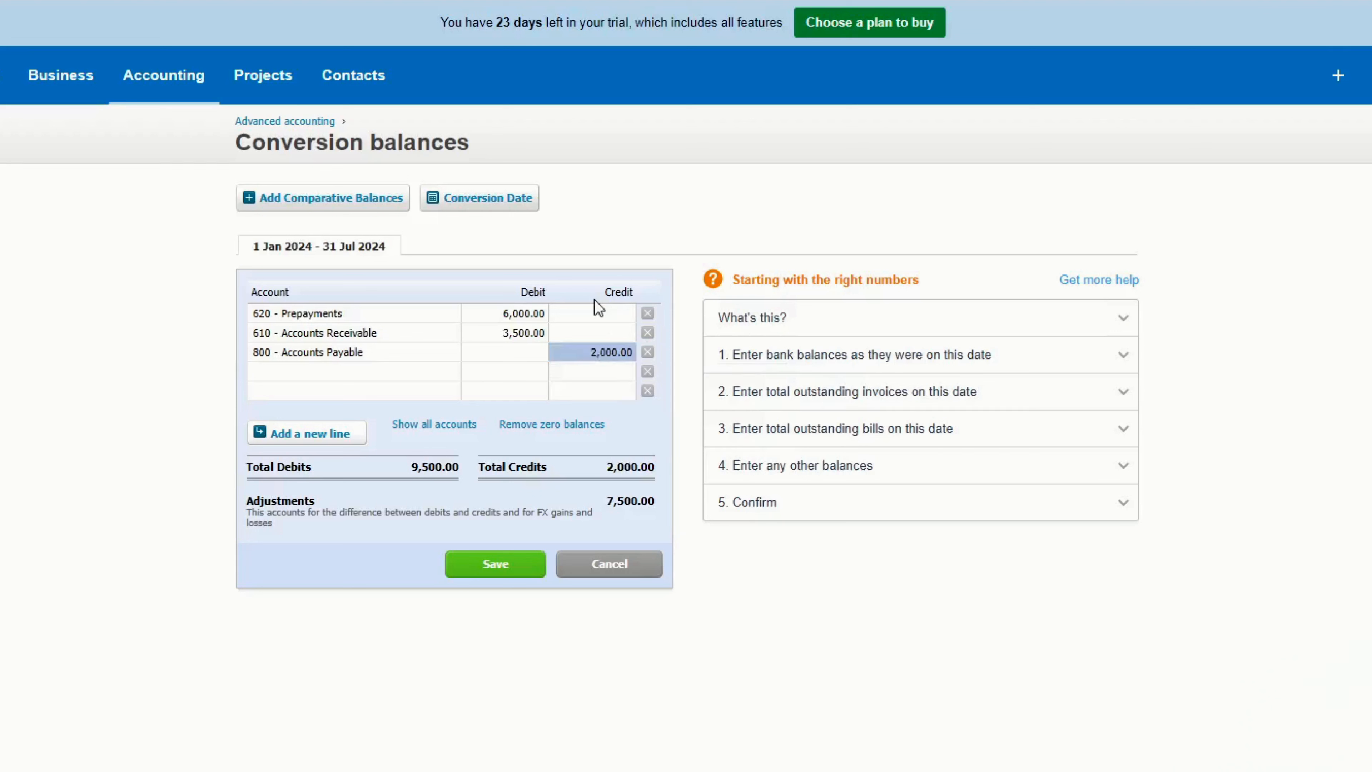
# - Assign the account 900 - Loan to the fourth line with a credit of 4,500
pyautogui.click(279, 373)
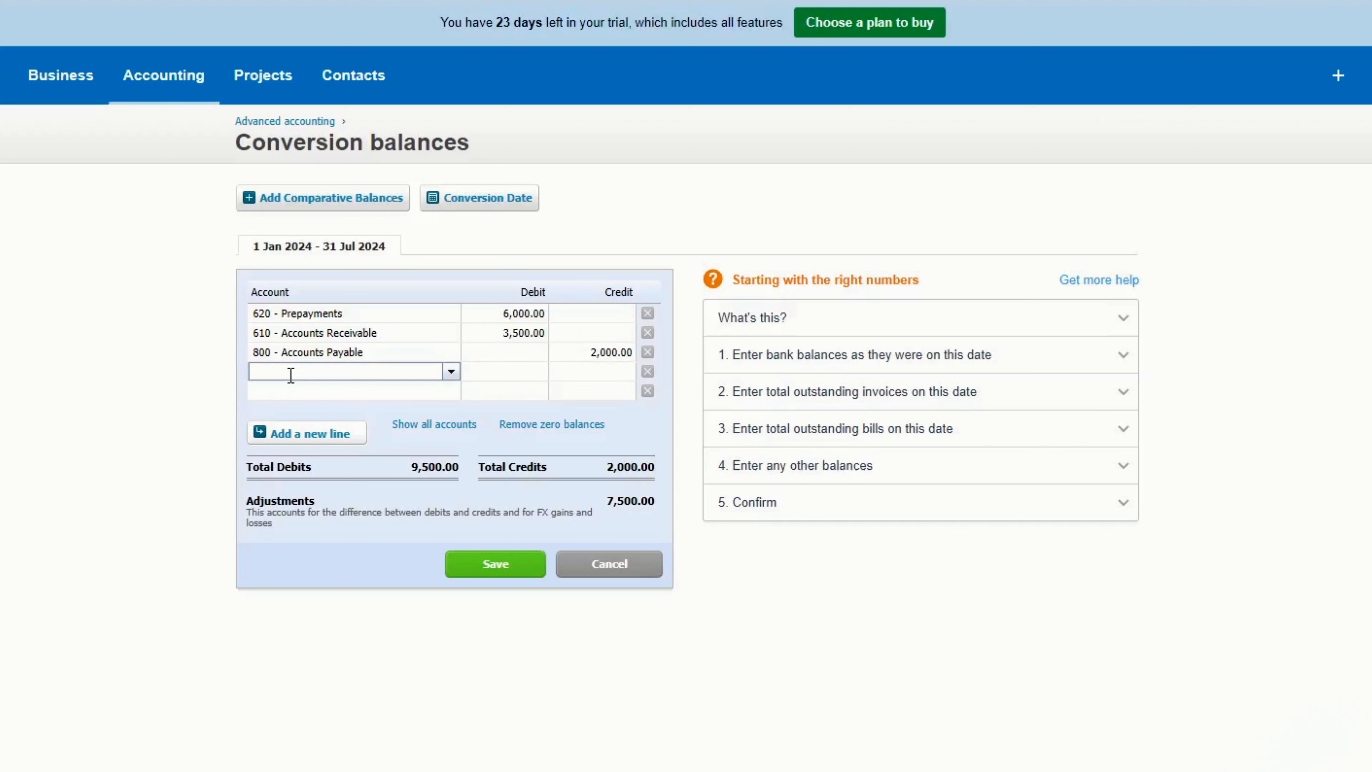
pyautogui.write('loa')
pyautogui.press('Return')
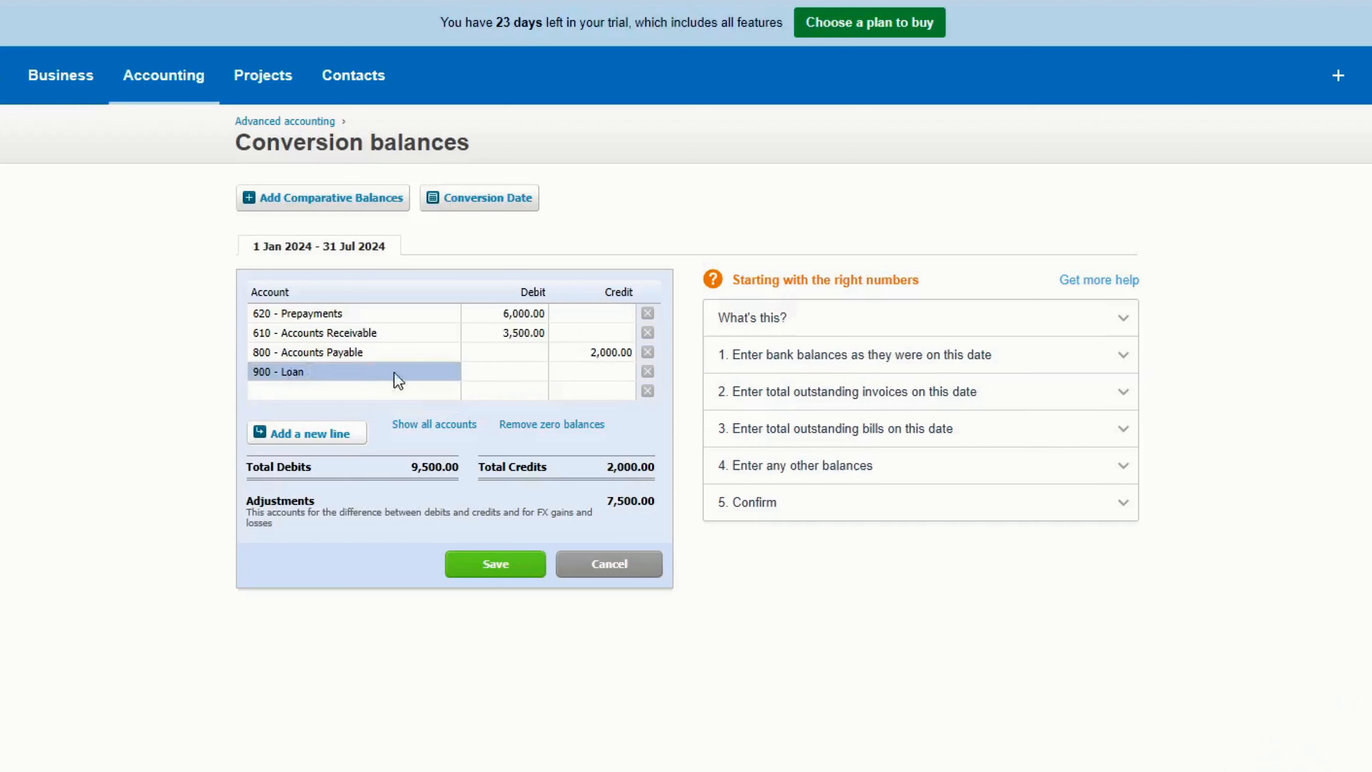
pyautogui.click(603, 372)
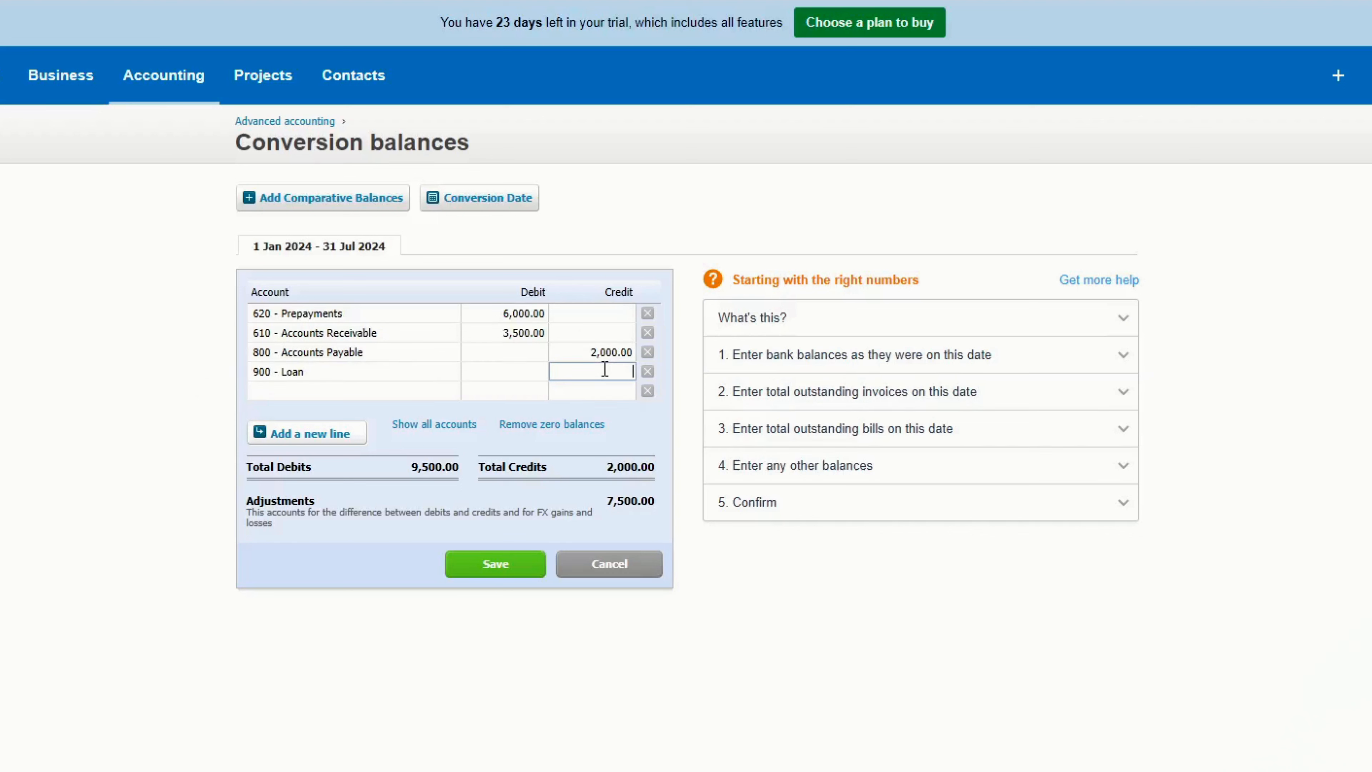
pyautogui.write('4500')
pyautogui.press('Return')
# - Assign the account 970 - Owner A Share Capital to the fifth line with a credit of 3,000
pyautogui.click(372, 390)
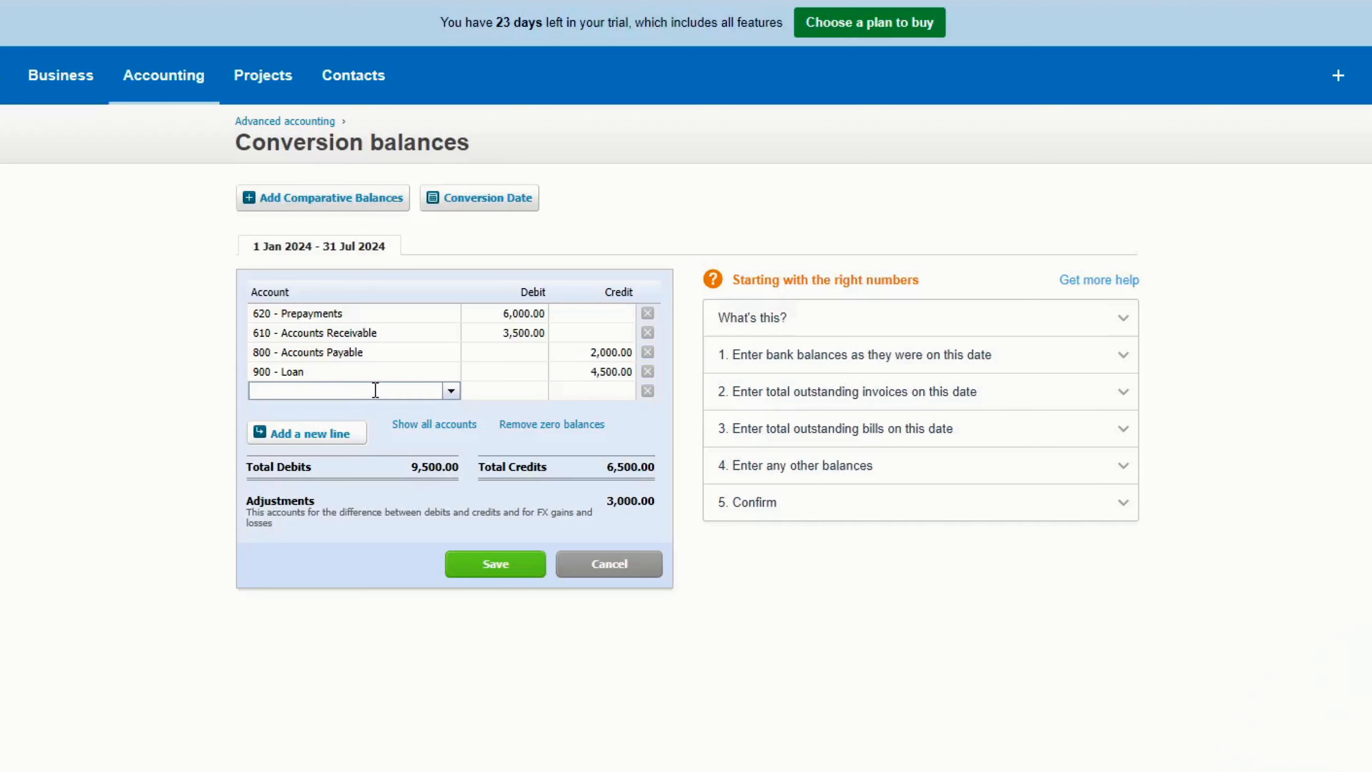
pyautogui.write('onwe')
pyautogui.write('r')
pyautogui.click(420, 448)
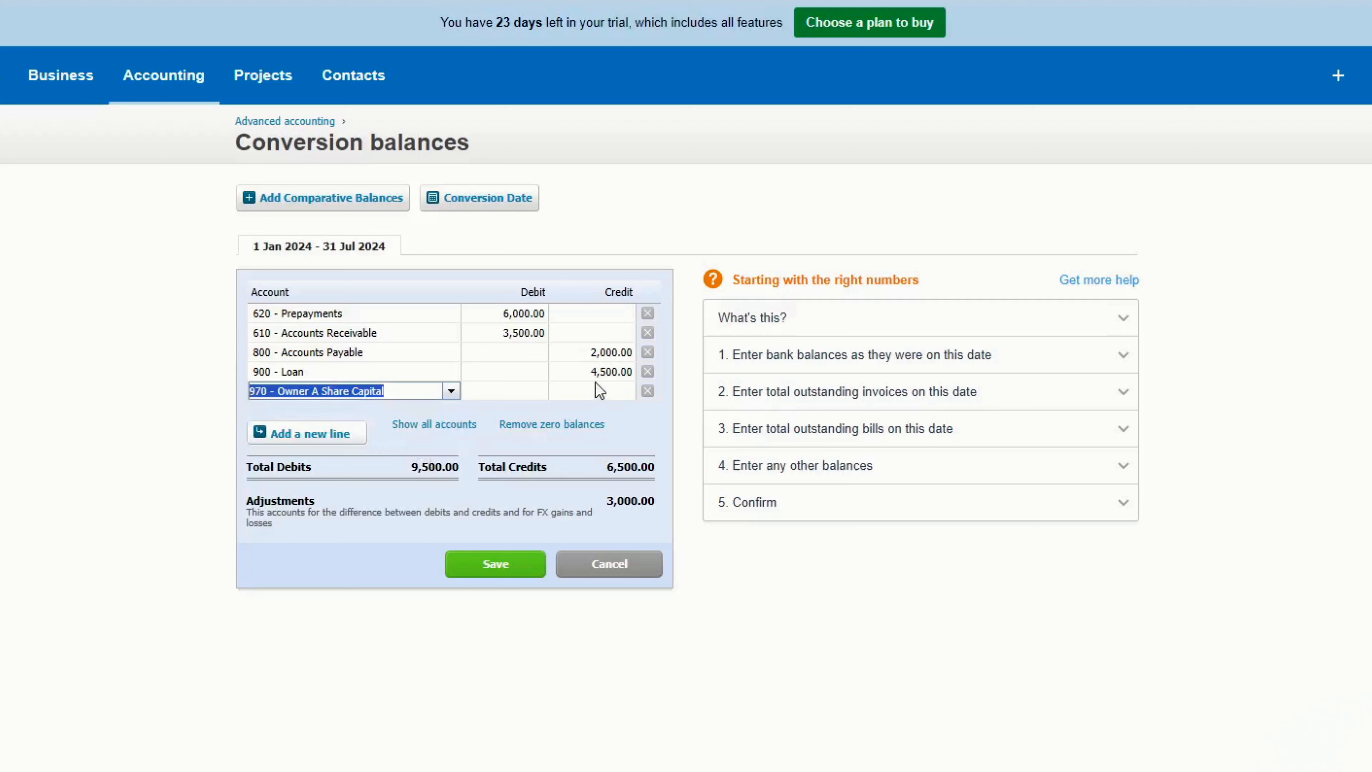
pyautogui.click(591, 390)
pyautogui.write('3,0')
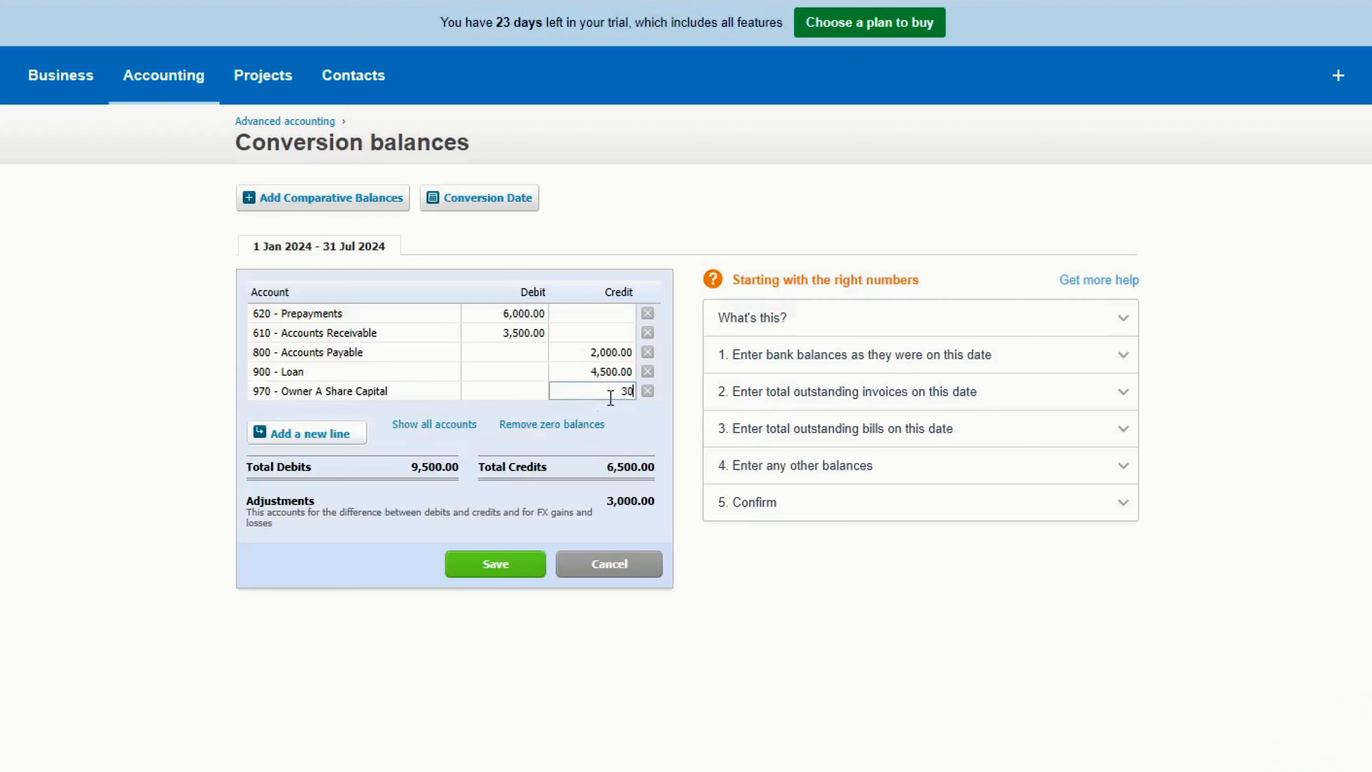
pyautogui.write('00')
pyautogui.press('Return')
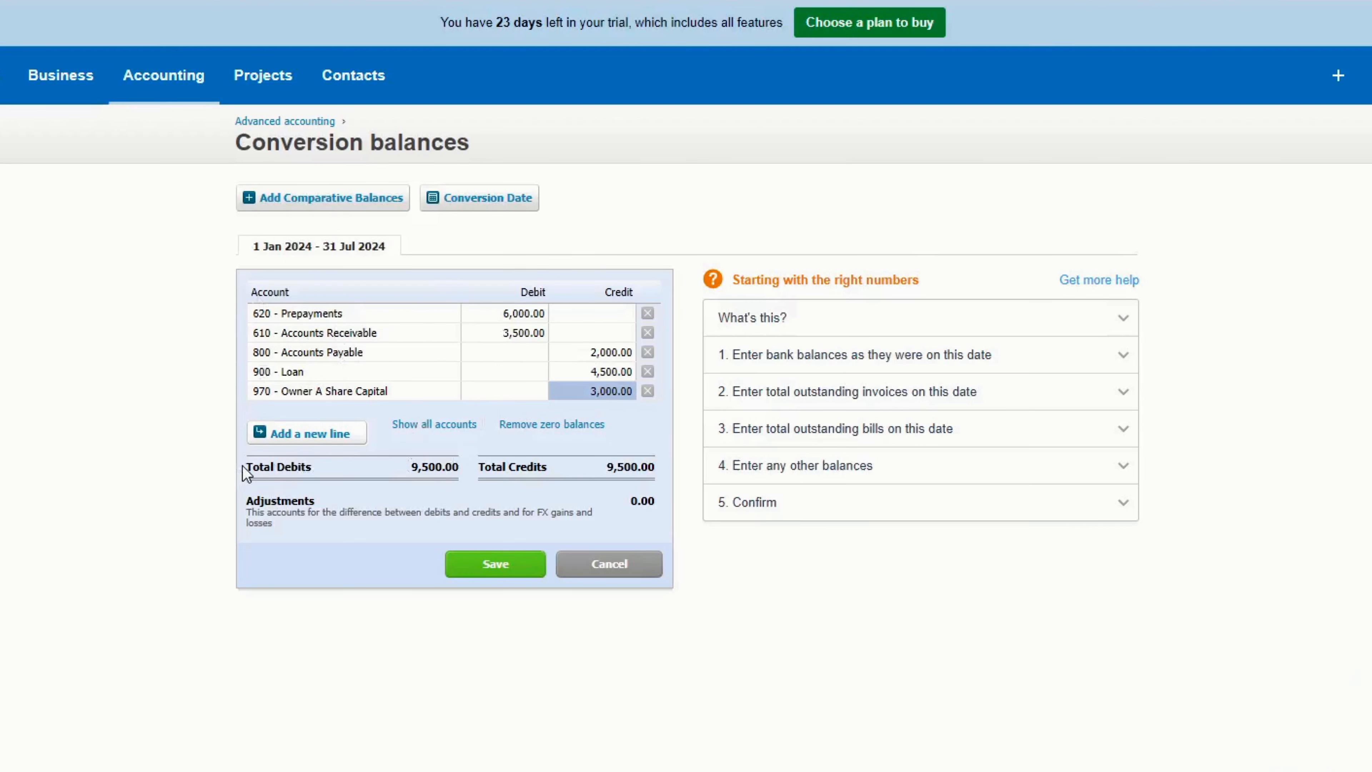
# - Compare the total debits with the total credits and save the conversion balances
pyautogui.moveTo(242, 465); pyautogui.dragTo(642, 472)
pyautogui.click(665, 474)
pyautogui.moveTo(658, 463); pyautogui.dragTo(410, 469)
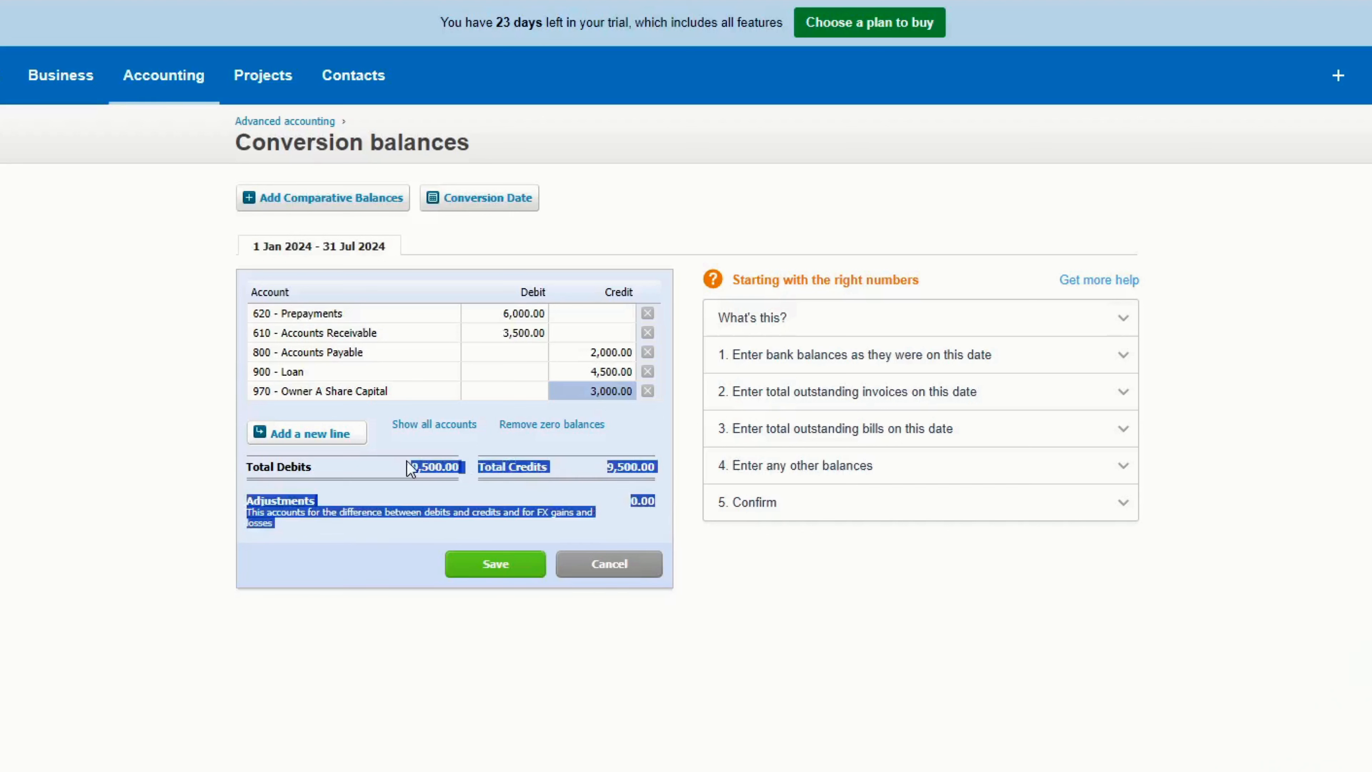
pyautogui.doubleClick(411, 469)
pyautogui.click(313, 488)
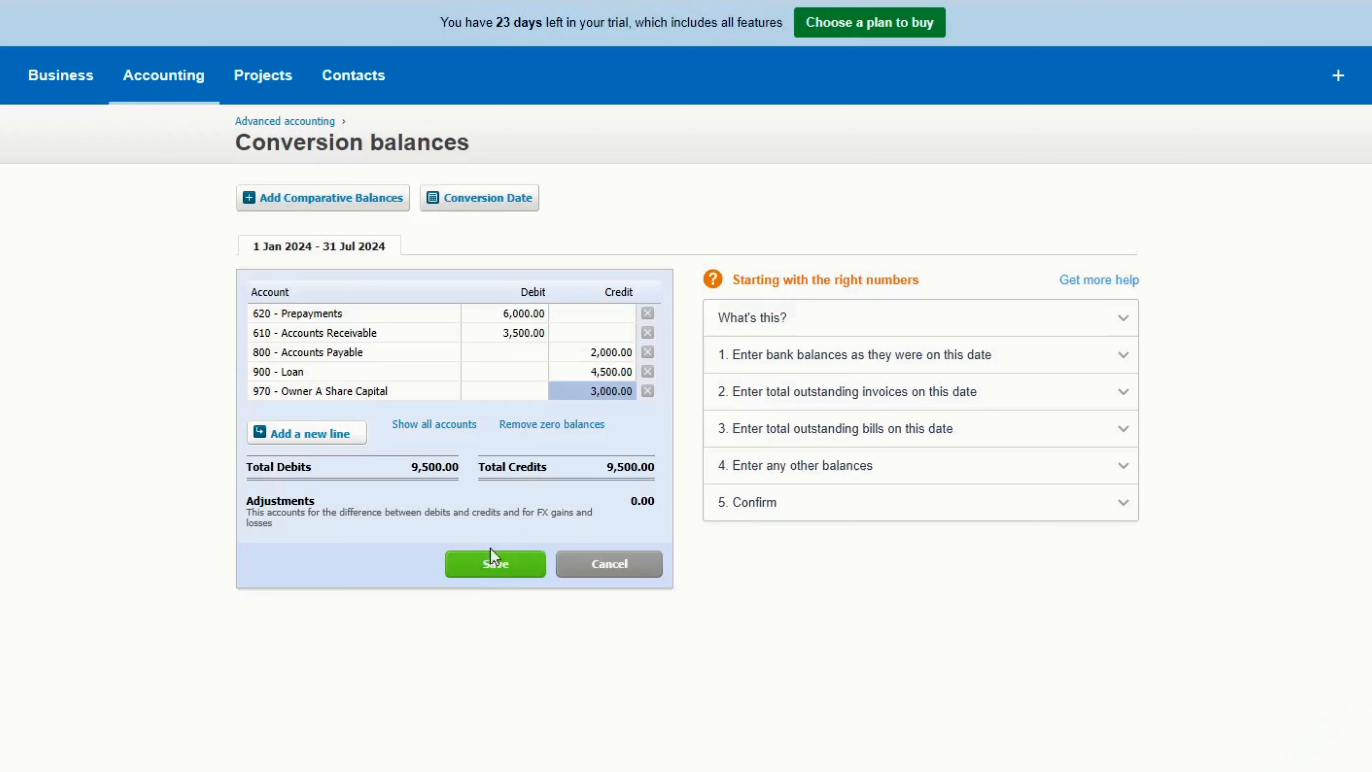
pyautogui.click(491, 562)
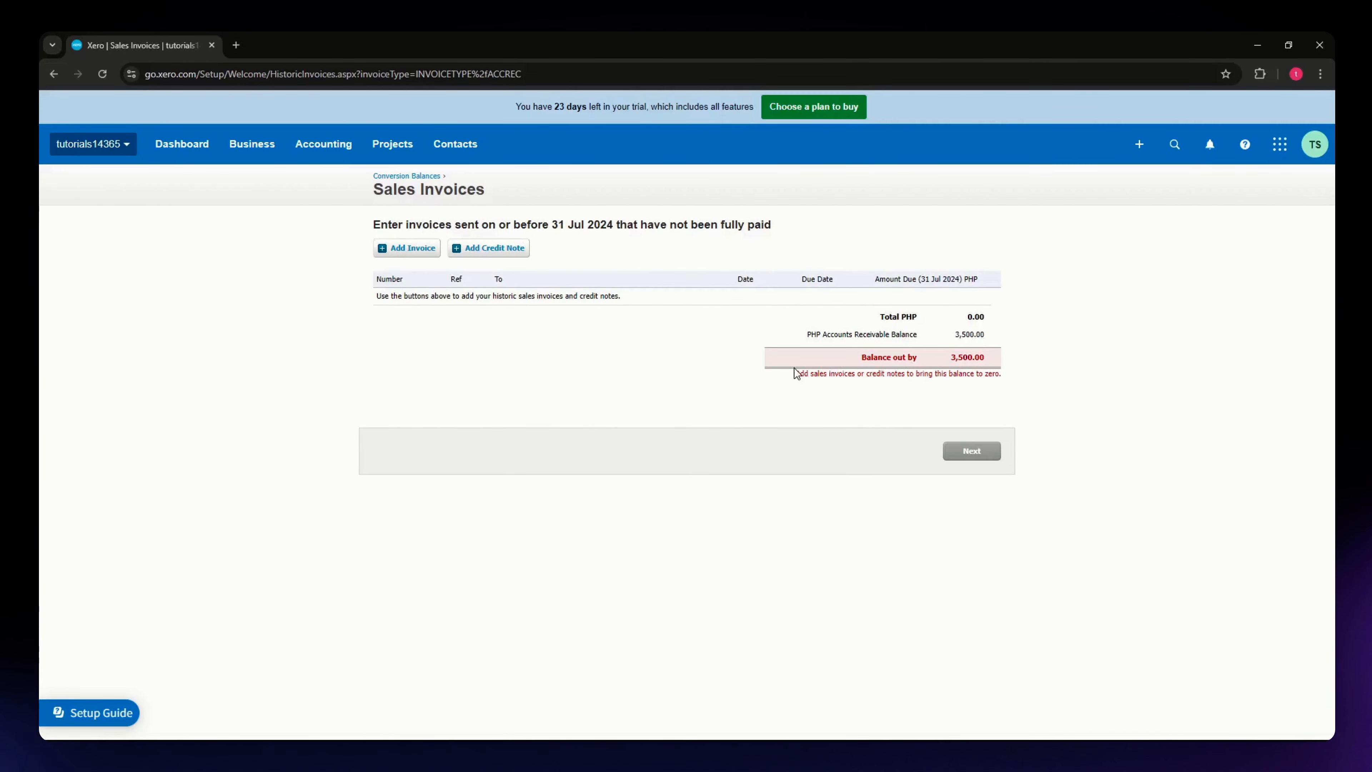
# - Check the outstanding Accounts Receivable difference for the historic sales invoices and start a new invoice
pyautogui.moveTo(785, 377); pyautogui.dragTo(863, 375)
pyautogui.click(1048, 385)
pyautogui.doubleClick(1014, 372)
pyautogui.click(943, 387)
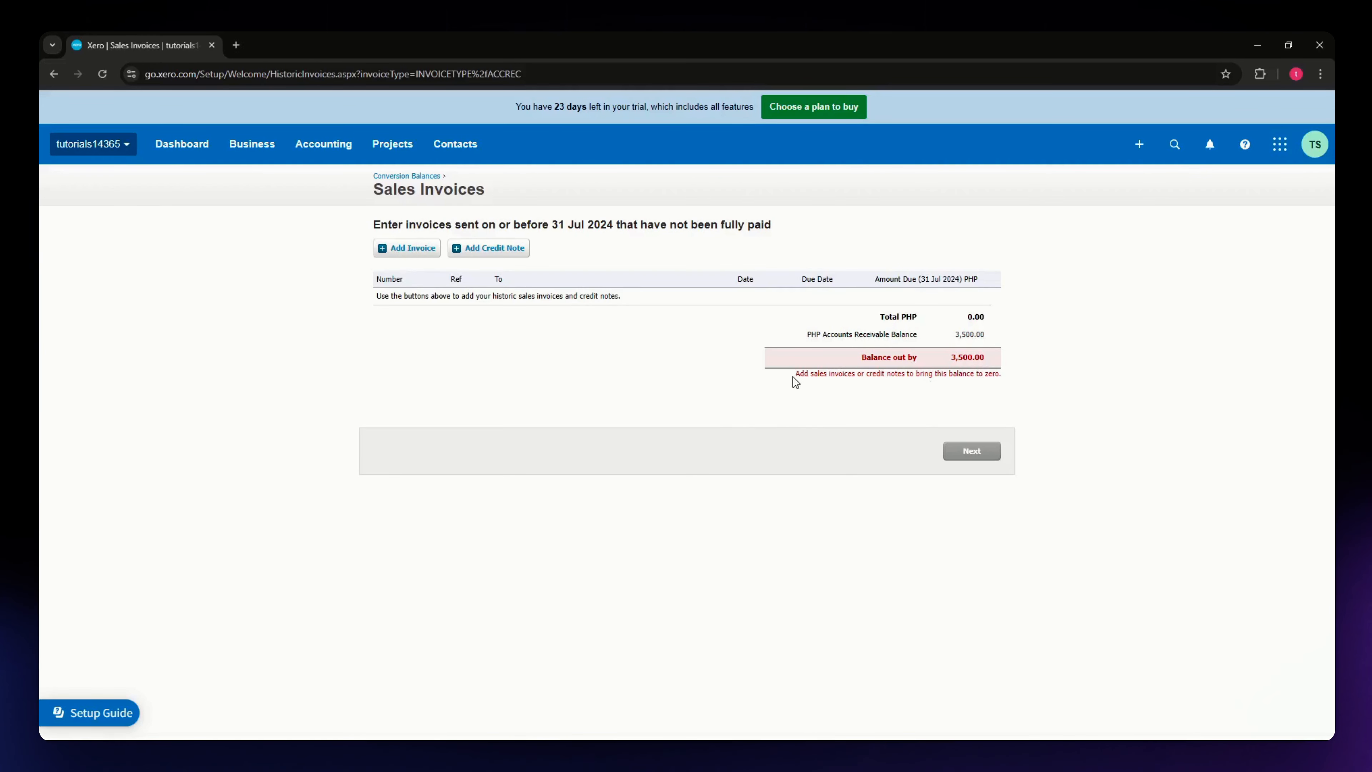
pyautogui.moveTo(795, 372); pyautogui.dragTo(810, 374)
pyautogui.click(878, 384)
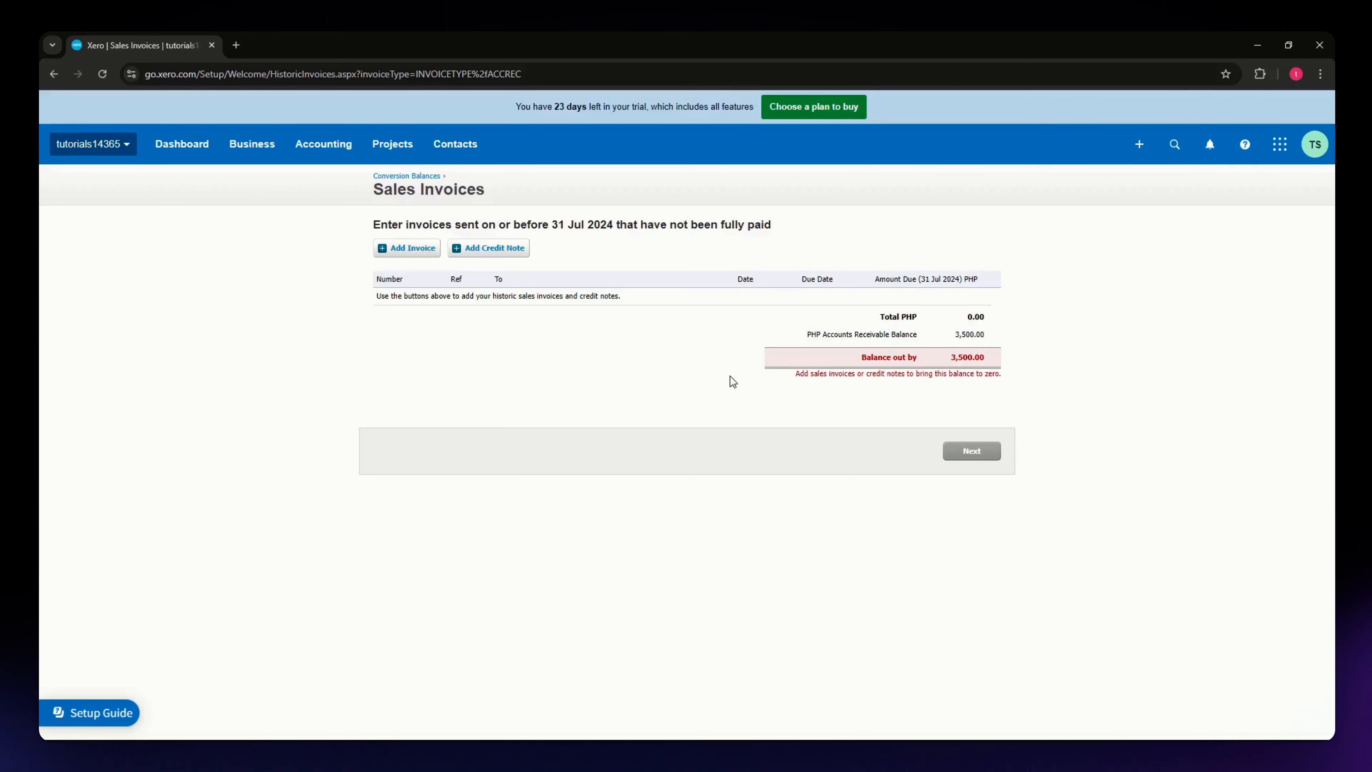
pyautogui.click(412, 249)
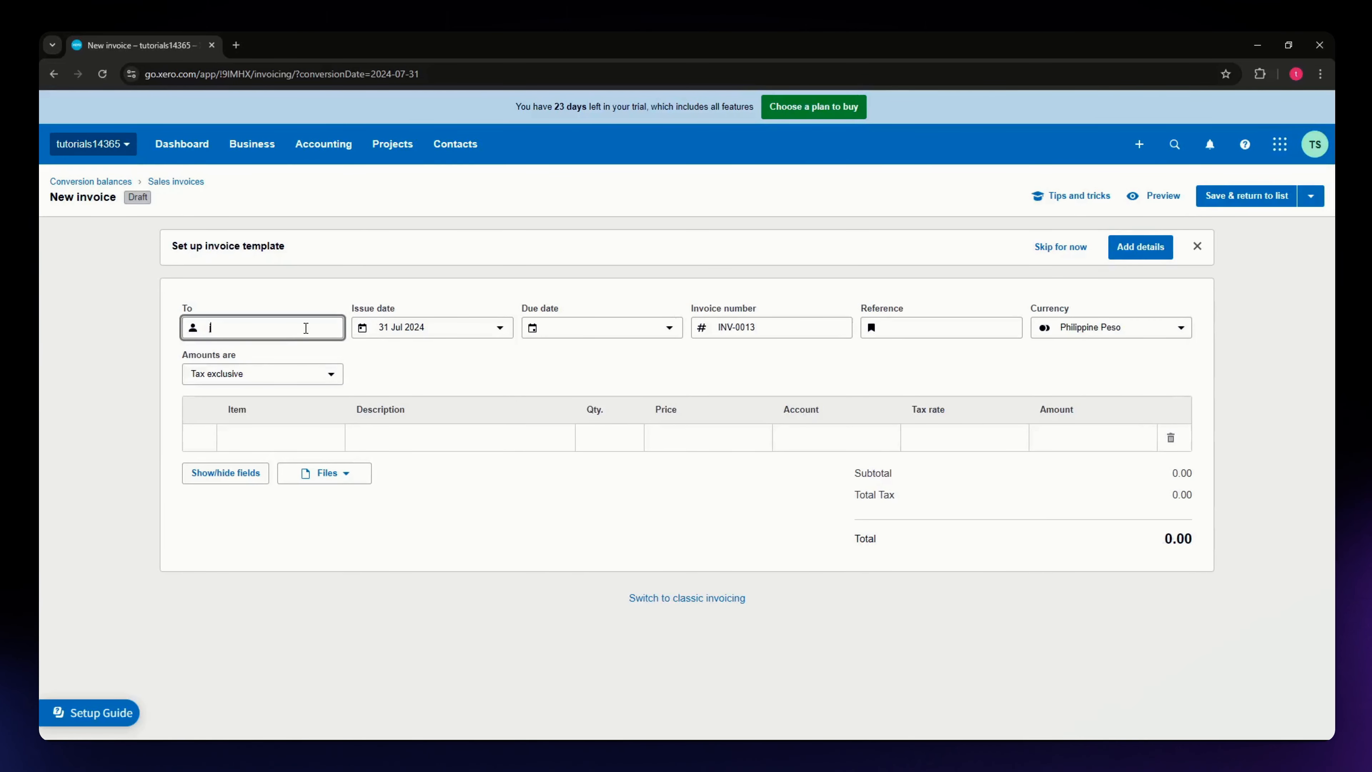
# - Assign the existing customer contact to the new sales invoice and set its due date to 23 Aug 2024
pyautogui.write('joh')
pyautogui.click(272, 419)
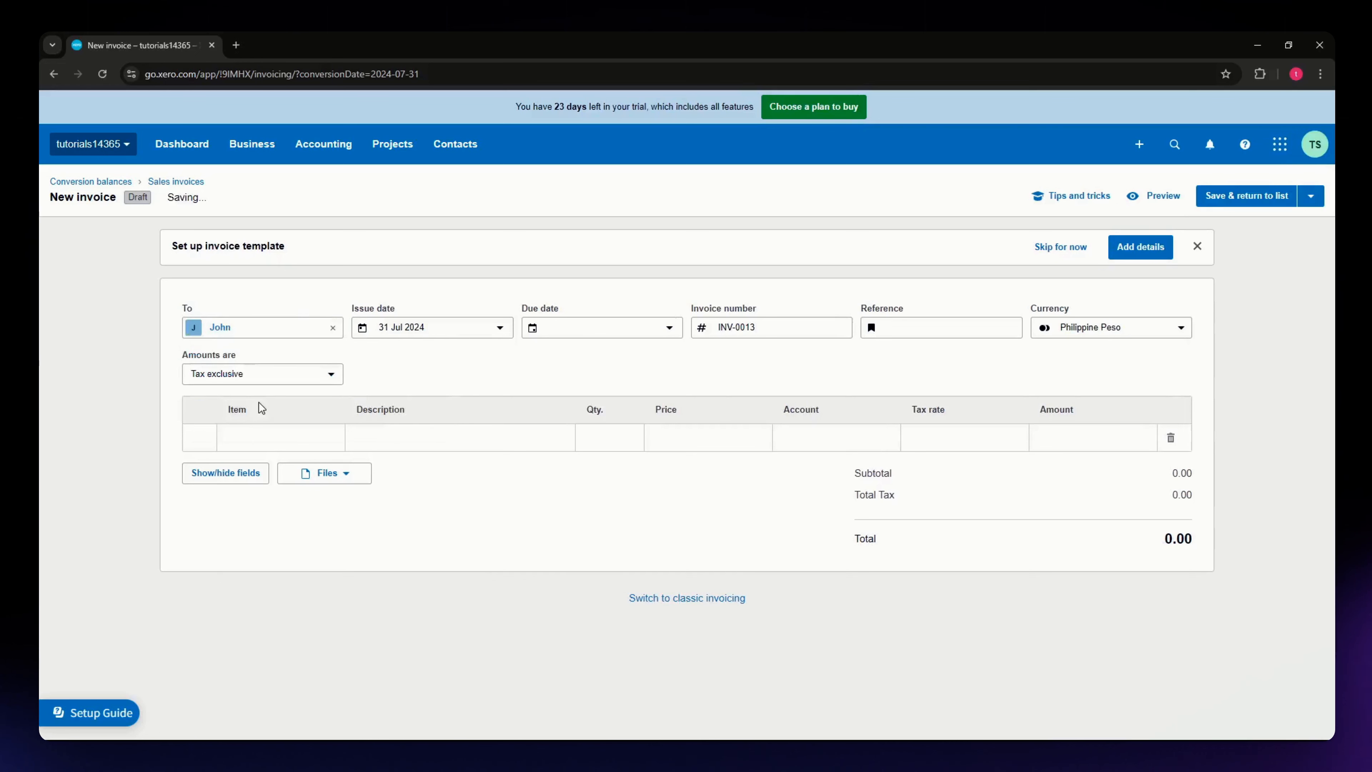
pyautogui.click(660, 336)
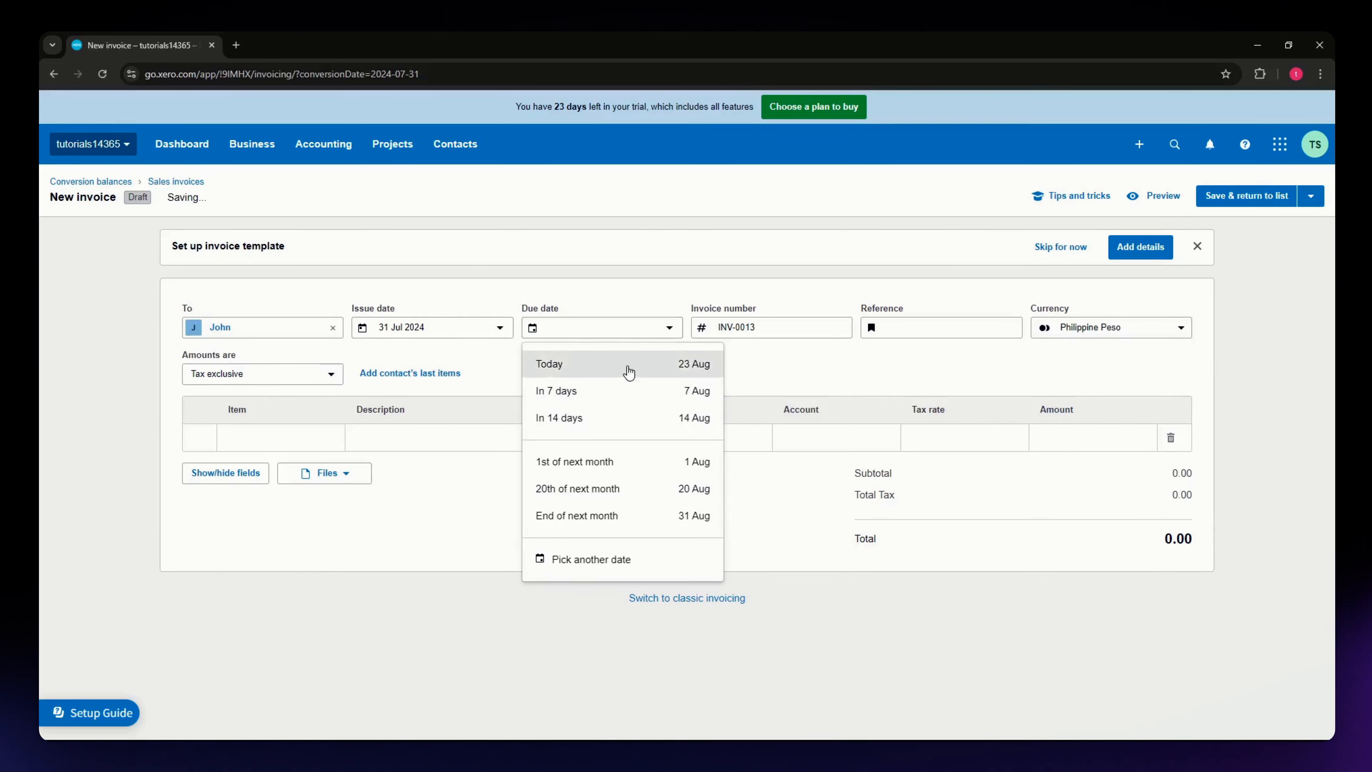
pyautogui.click(628, 367)
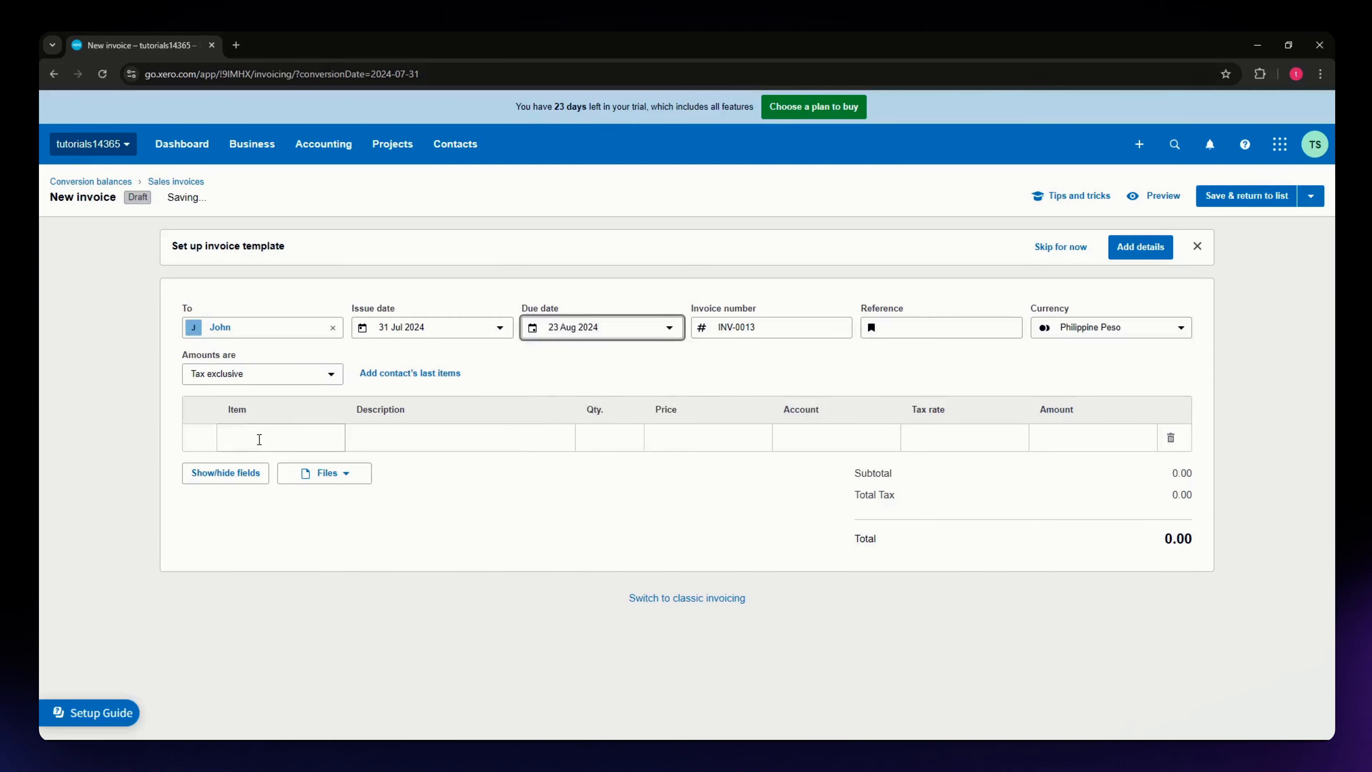
# - Add the item 001 Cleaning Service to the first invoice line with a quantity of 17.5
pyautogui.click(270, 439)
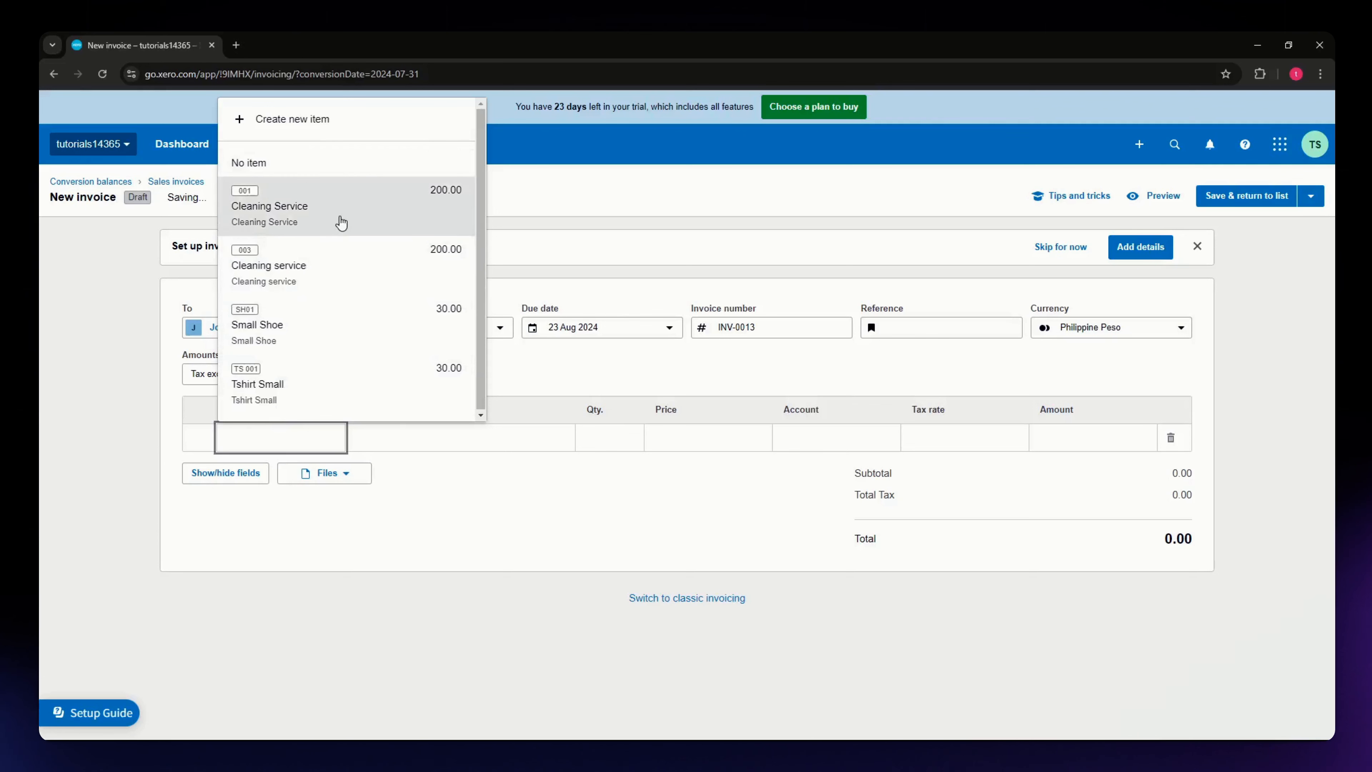
pyautogui.click(342, 222)
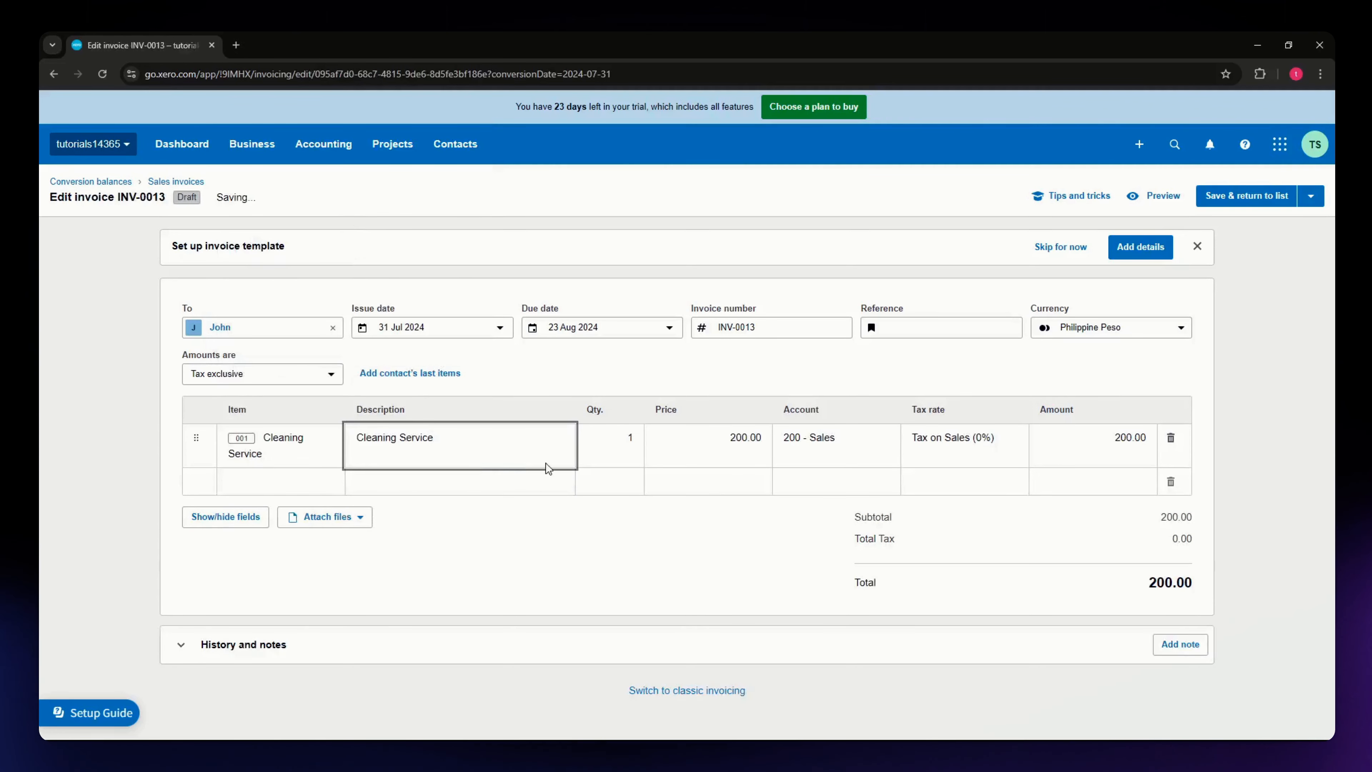
pyautogui.click(629, 438)
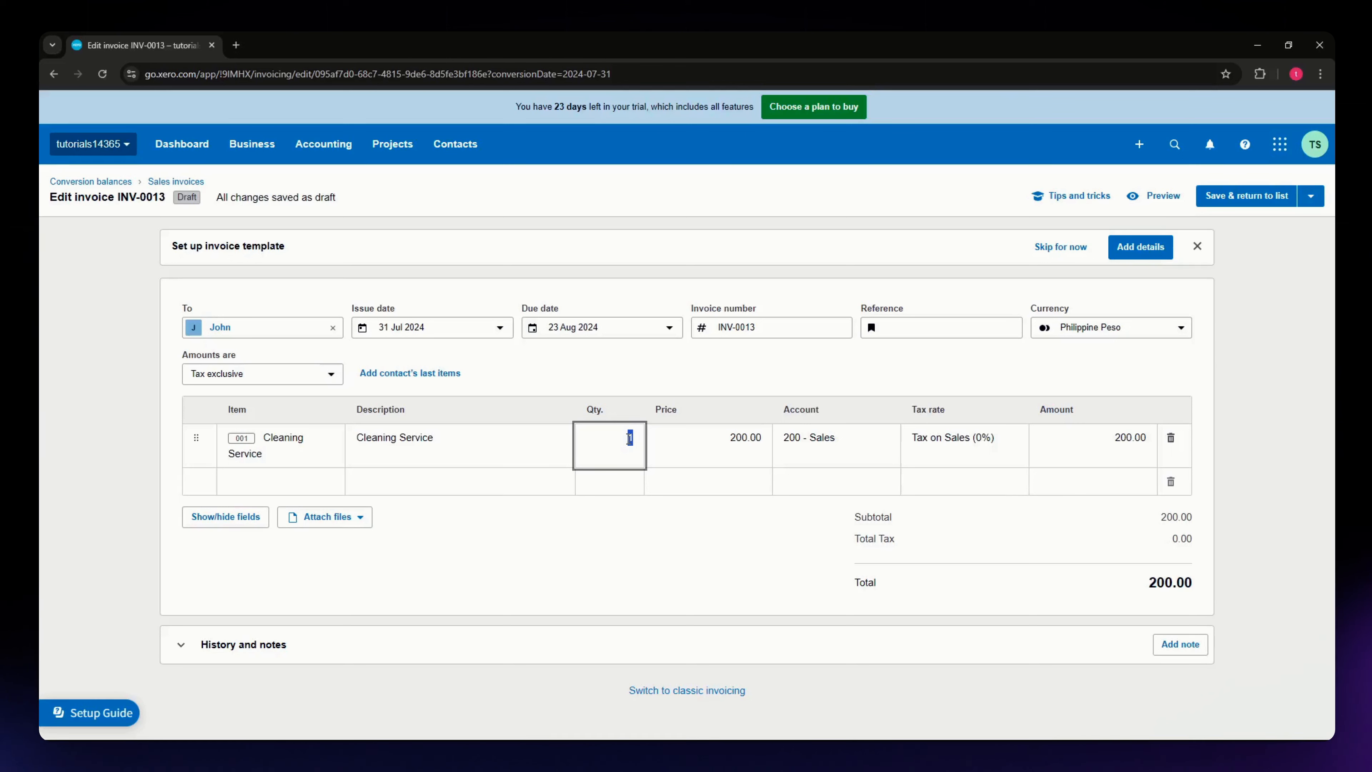
pyautogui.write('17.5')
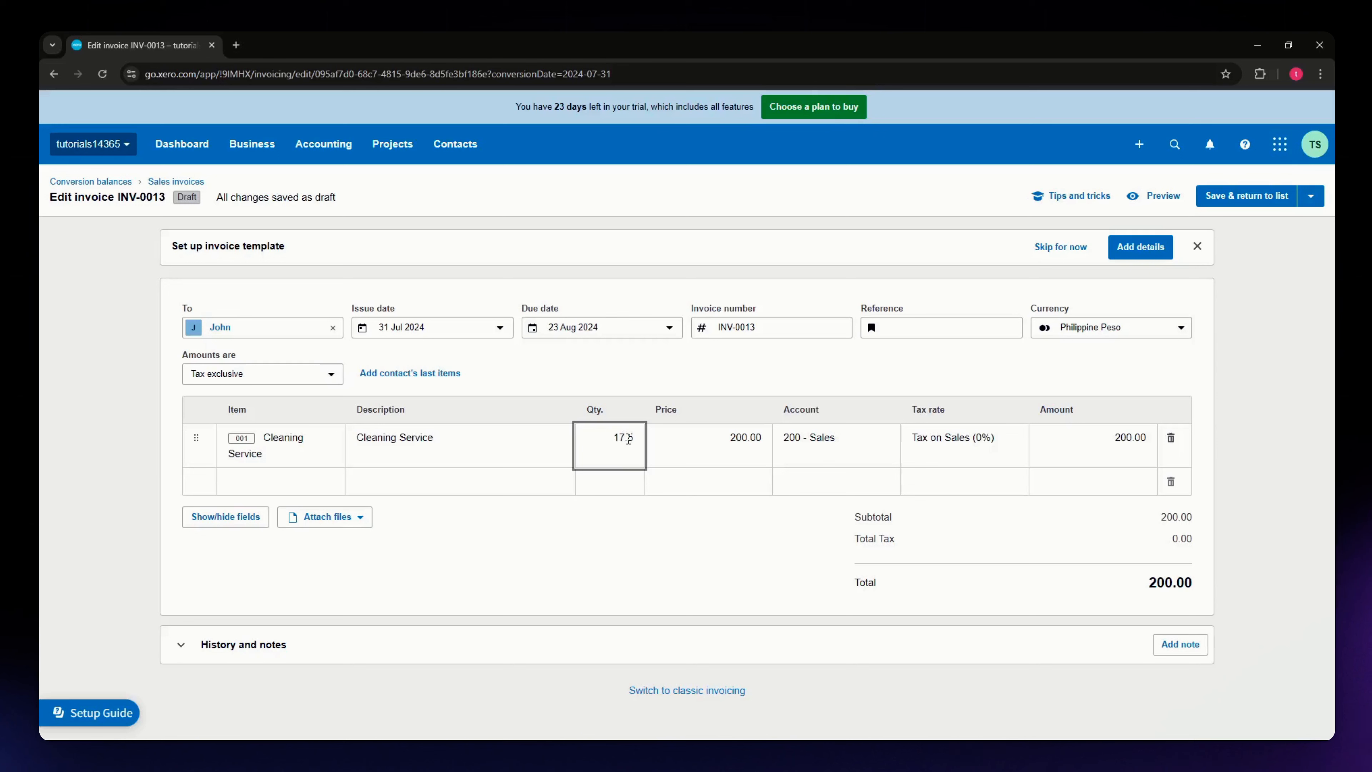
pyautogui.click(666, 553)
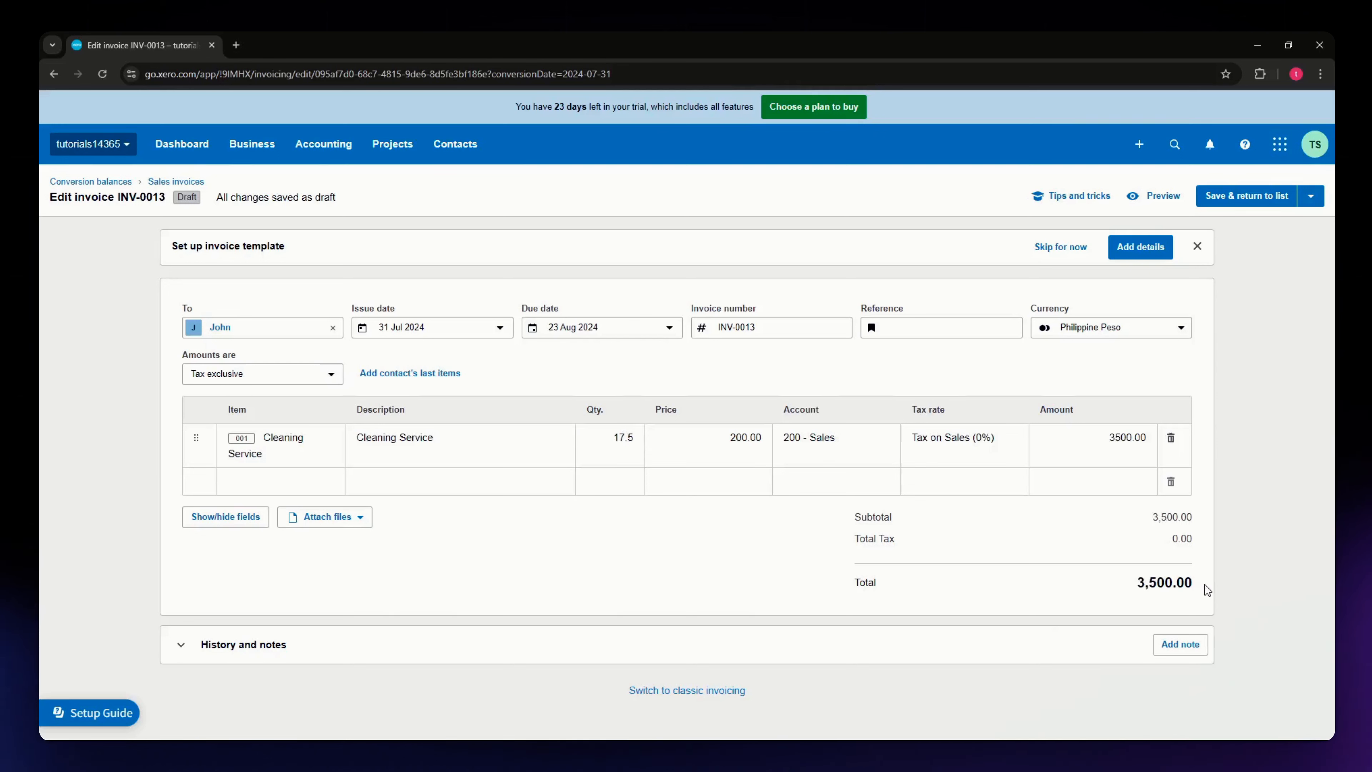
# - Check the invoice total, then save the invoice and return to the list of historic sales invoices
pyautogui.moveTo(1206, 589); pyautogui.dragTo(1131, 584)
pyautogui.click(1184, 377)
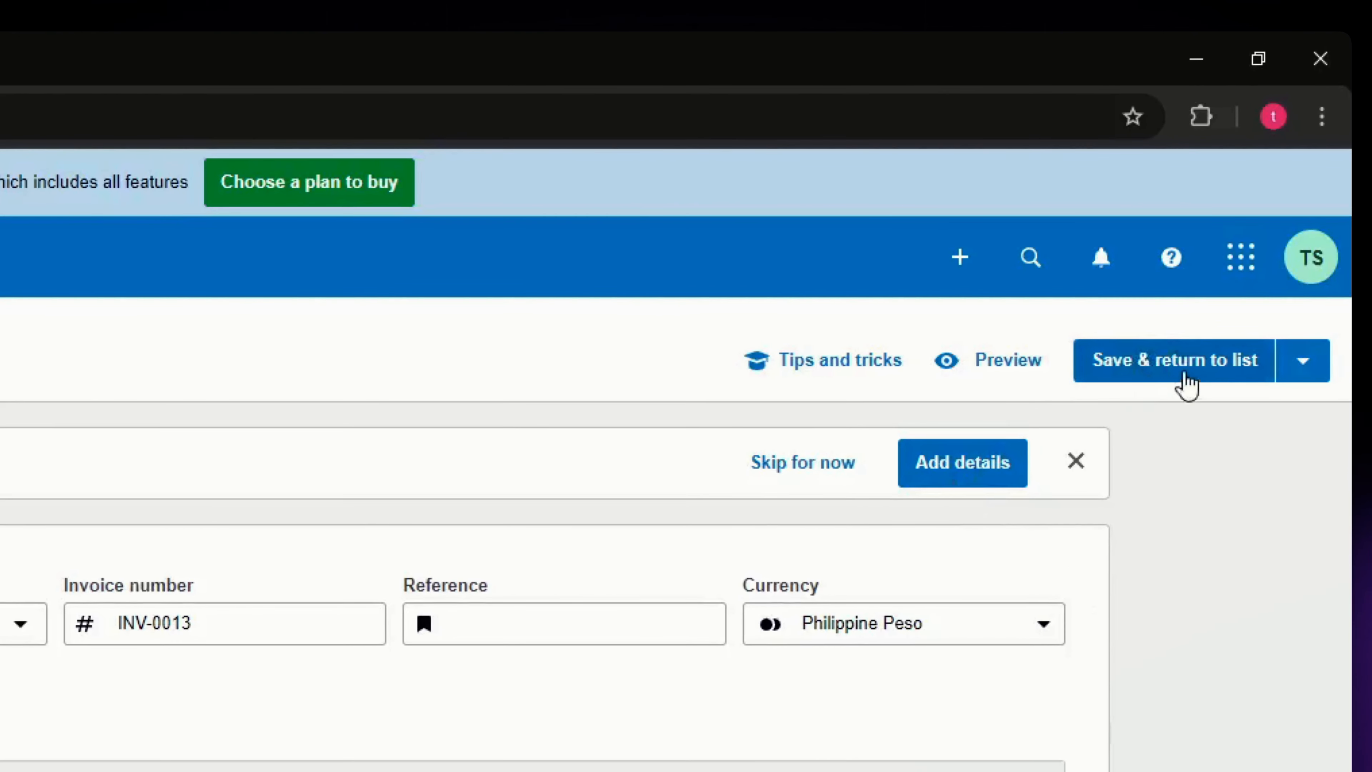
pyautogui.click(1205, 377)
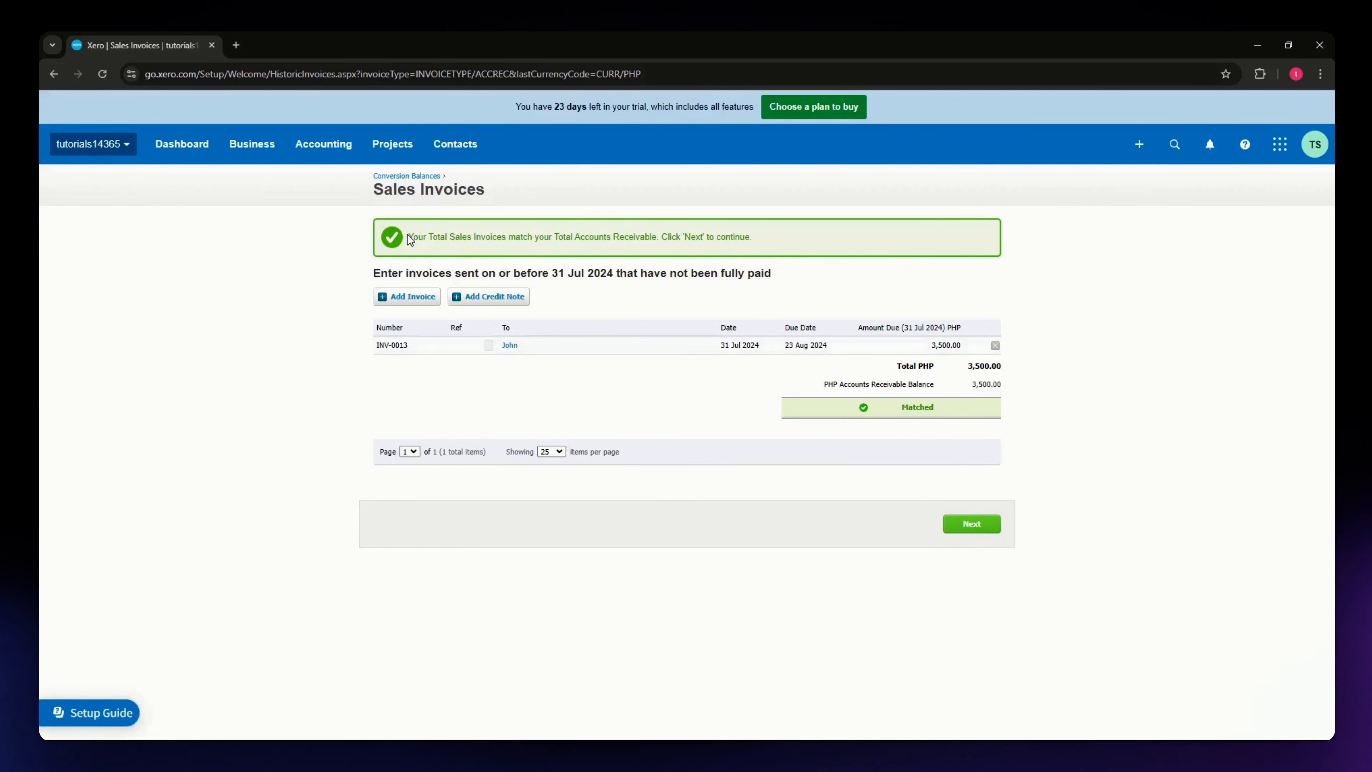
# - Review how the total sales invoices compare with the Accounts Receivable balance and continue to the historic bills
pyautogui.moveTo(407, 235); pyautogui.dragTo(508, 238)
pyautogui.click(663, 241)
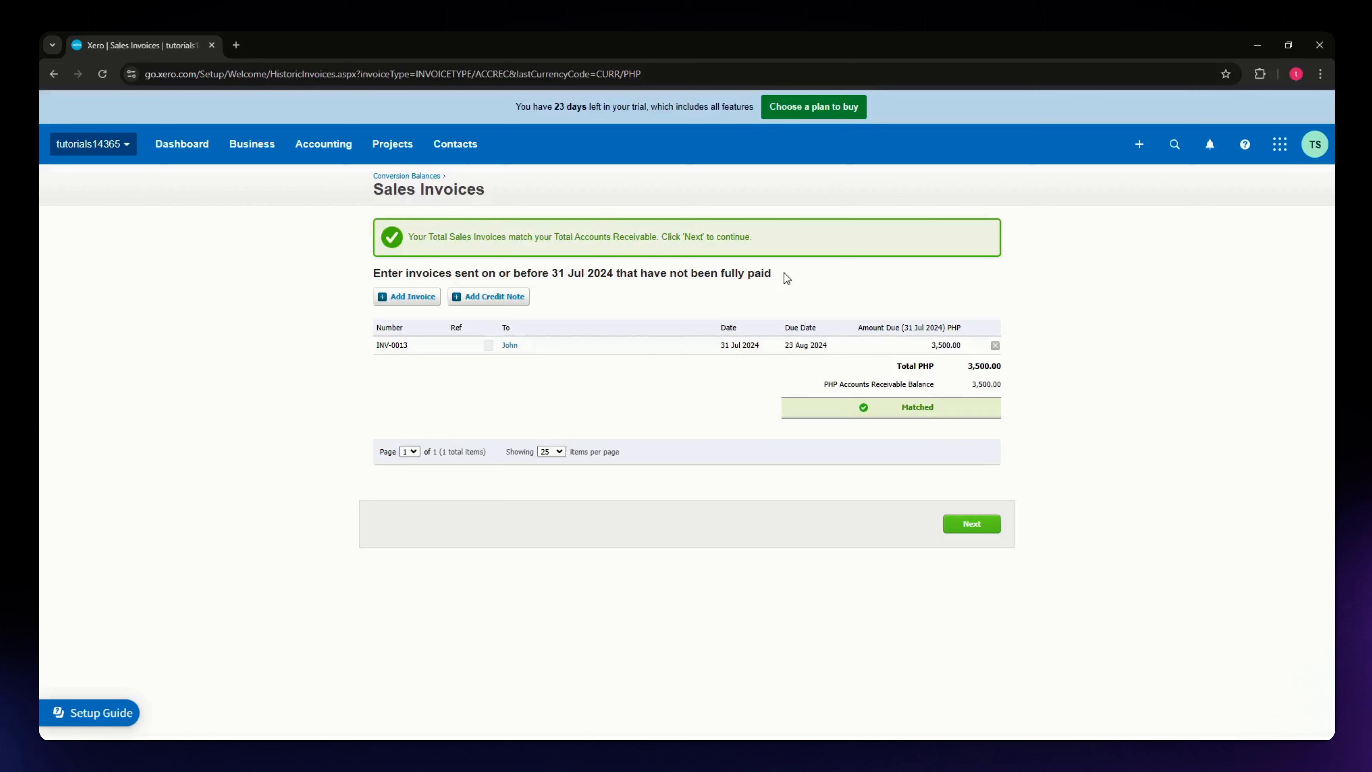
pyautogui.click(972, 523)
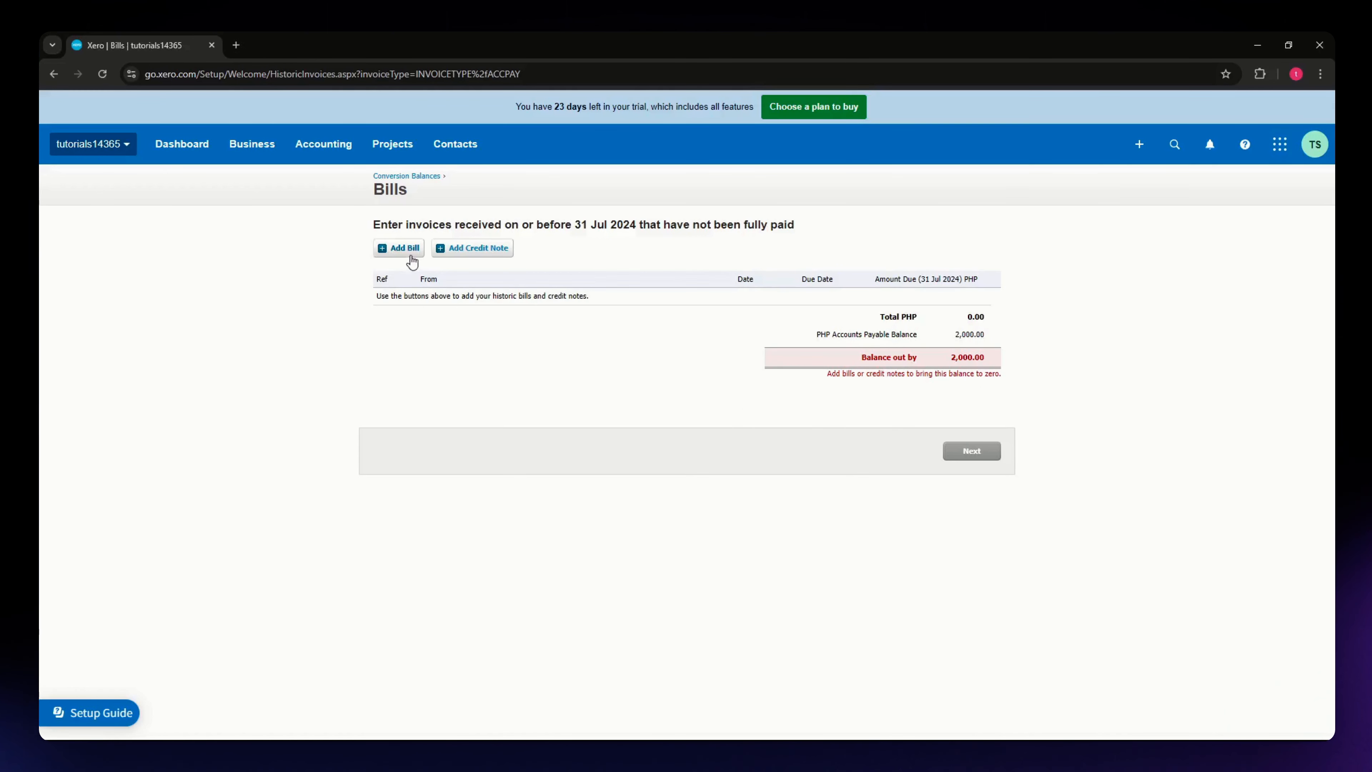
# - Start a new bill from the existing supplier contact and set its due date to 23 Aug 2024
pyautogui.click(401, 249)
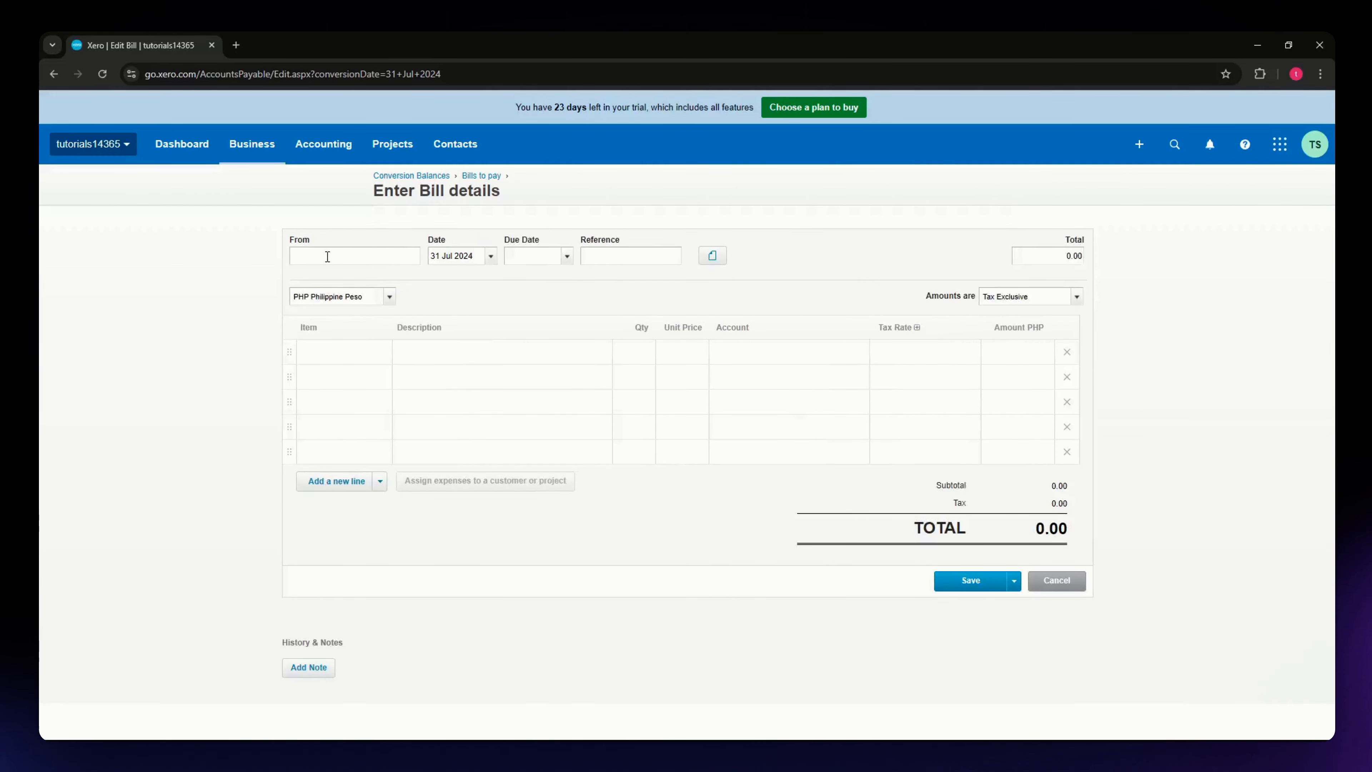
pyautogui.write('john')
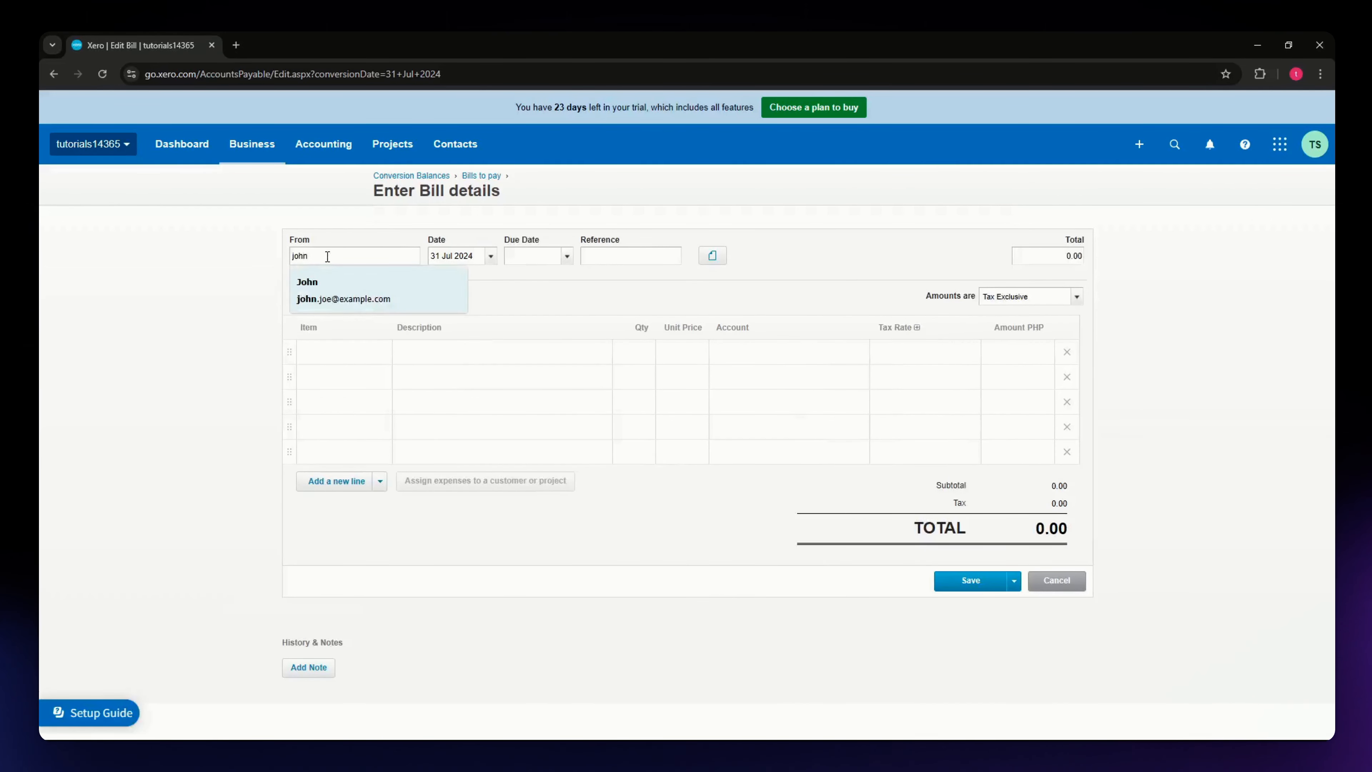
pyautogui.click(318, 292)
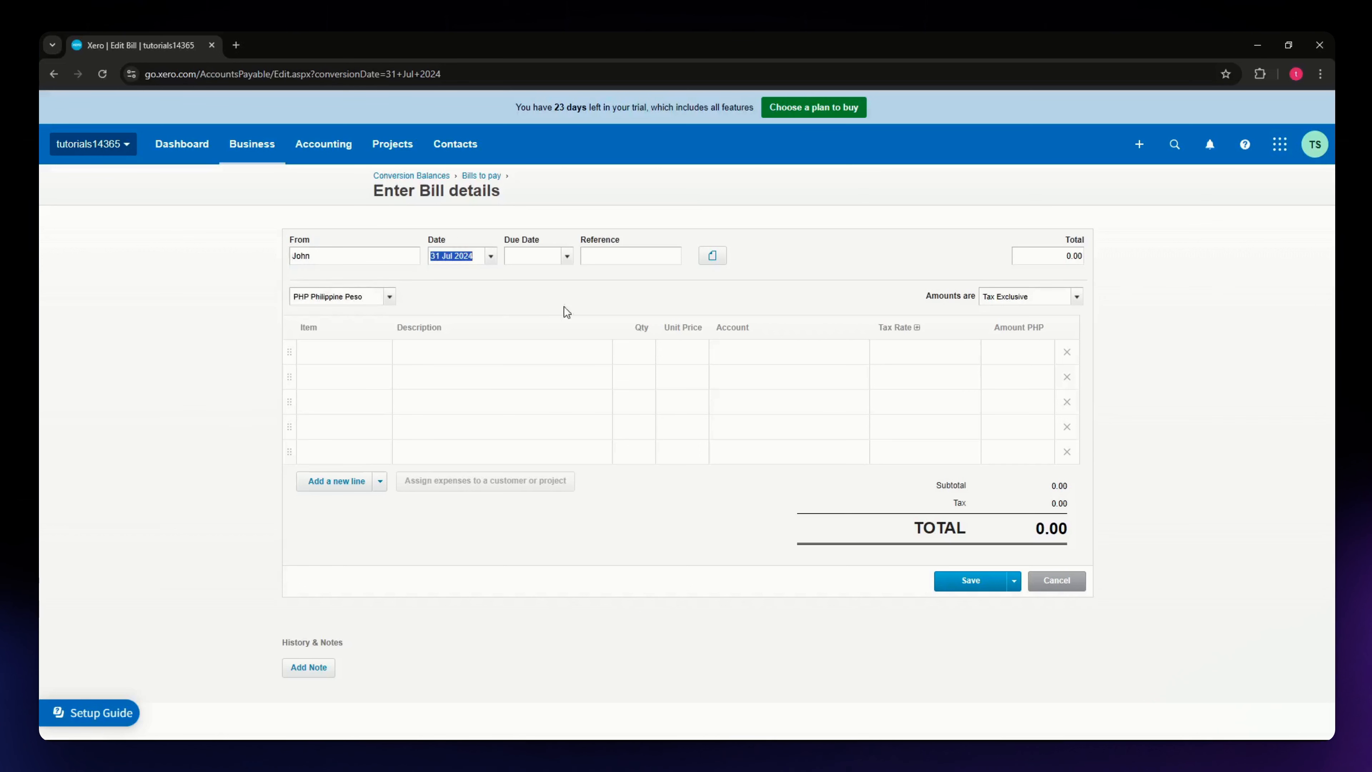
pyautogui.click(565, 259)
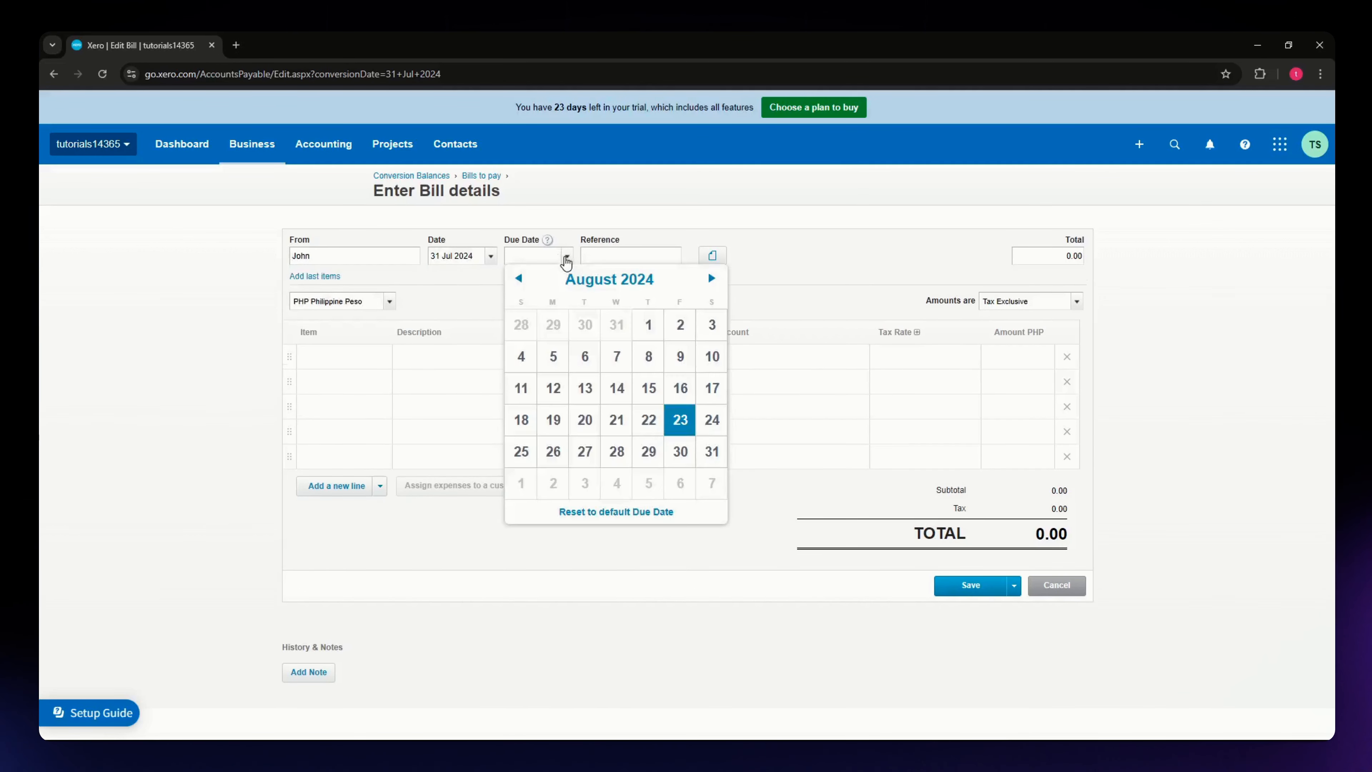
pyautogui.click(680, 421)
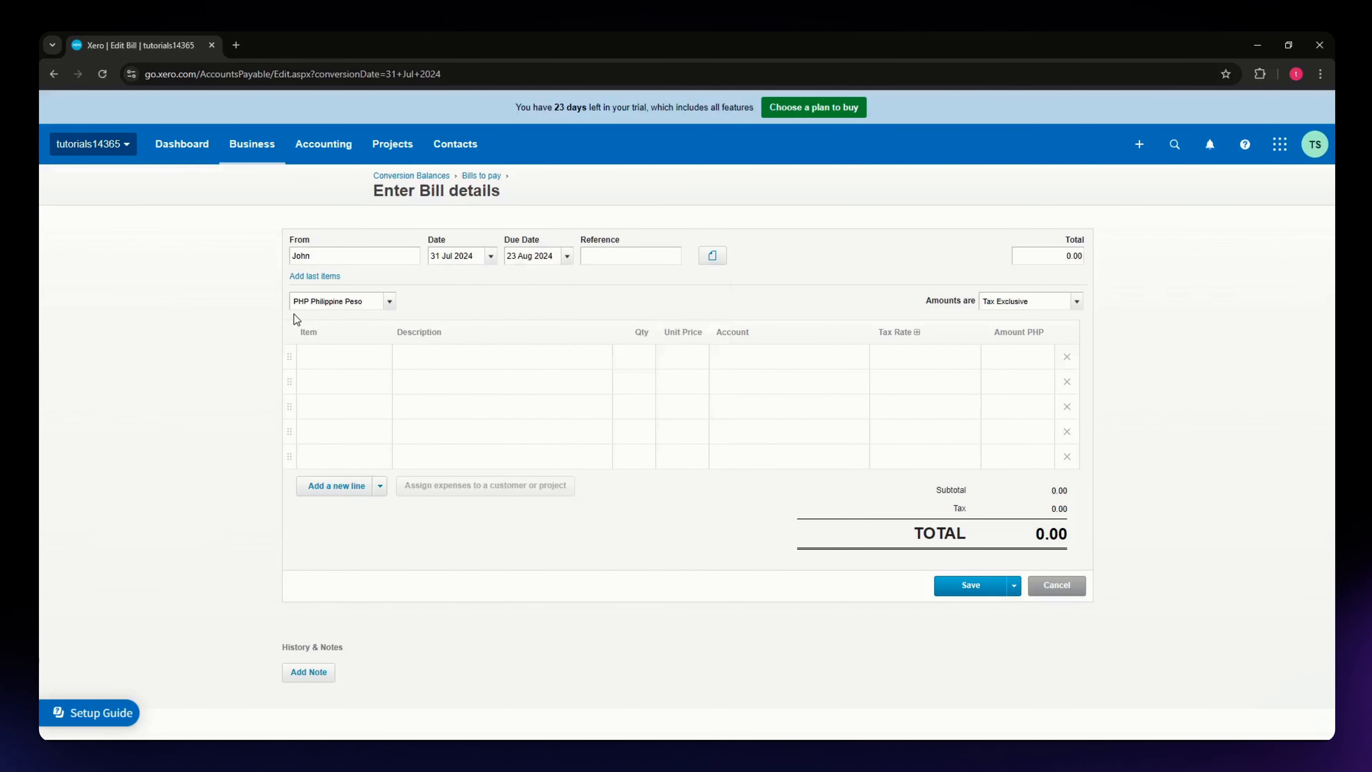
# - Add the item 0004: purchases to the first bill line with quantity 1 and a unit price of 2,000
pyautogui.click(327, 359)
pyautogui.click(385, 363)
pyautogui.click(369, 421)
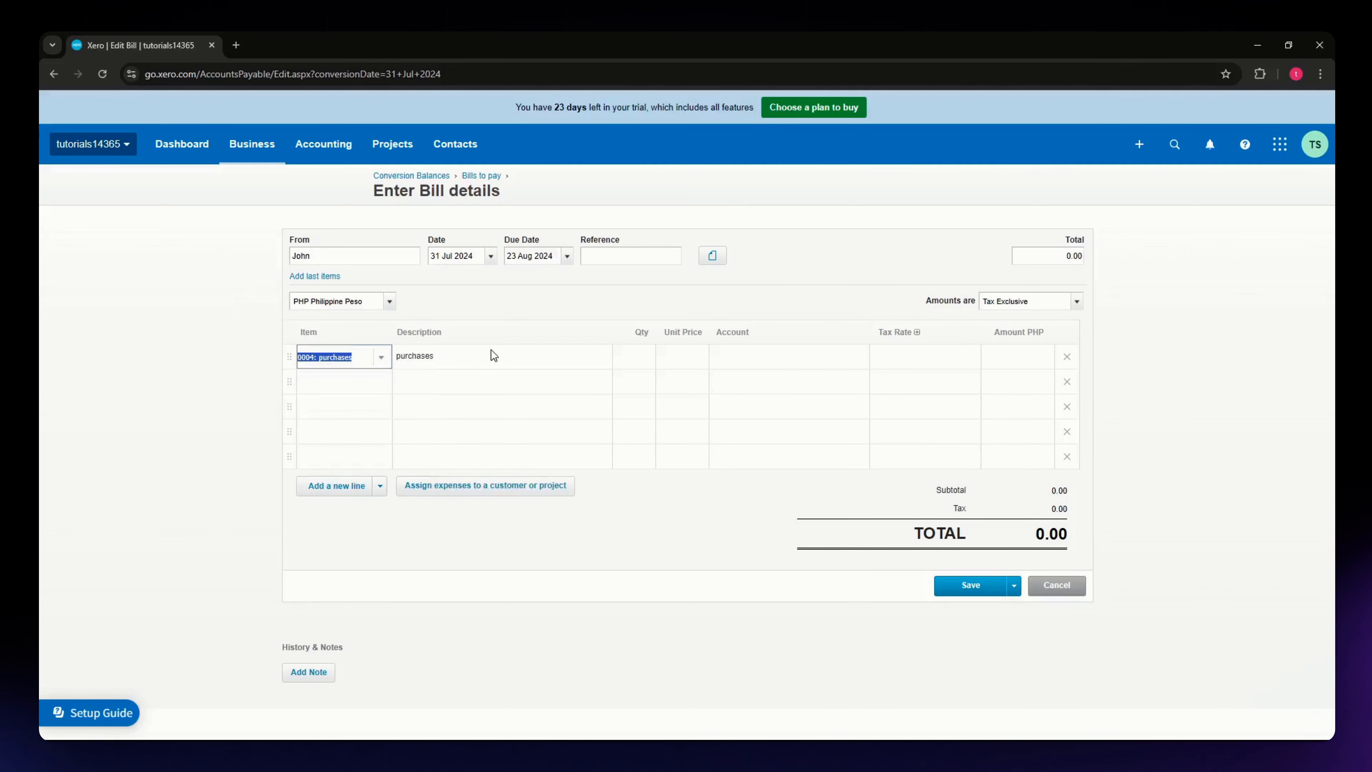
pyautogui.click(640, 361)
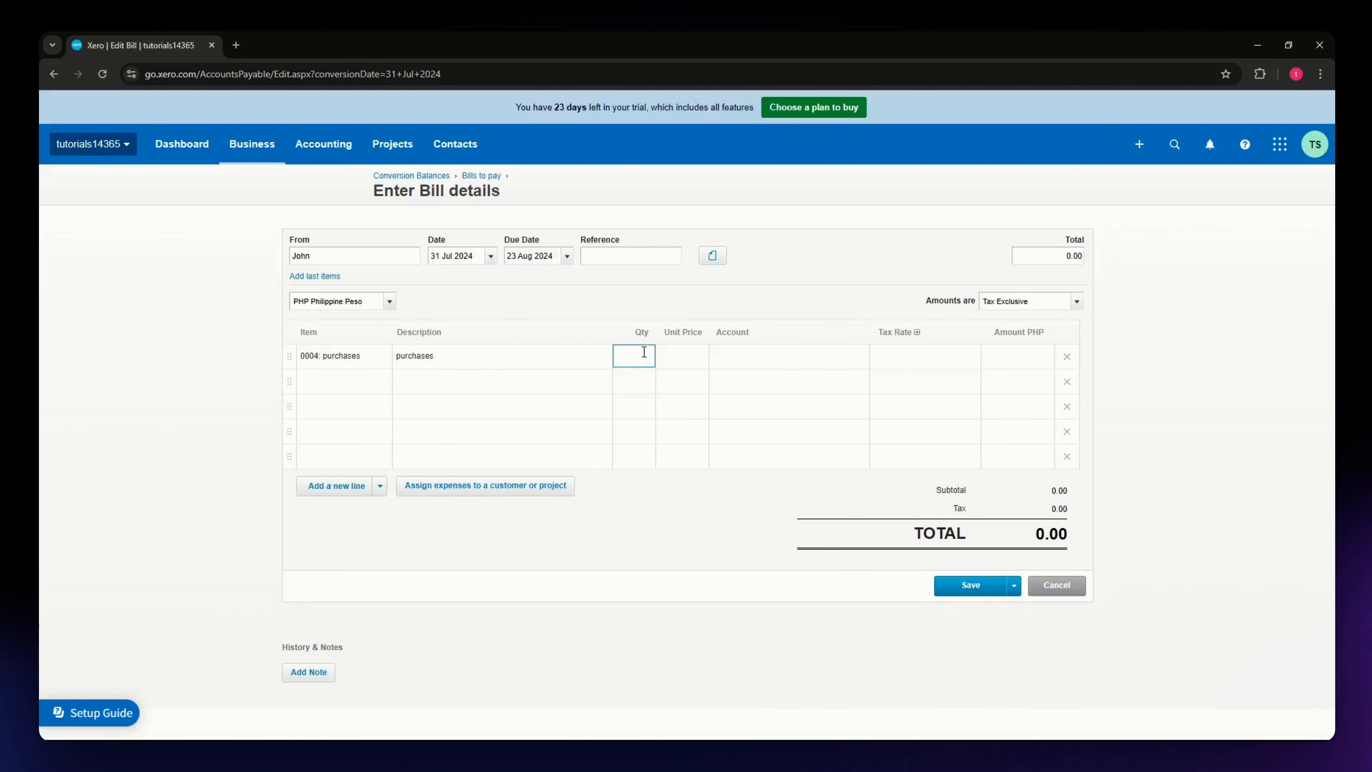
pyautogui.write('1')
pyautogui.press('Tab')
pyautogui.write('2,000')
pyautogui.press('Tab')
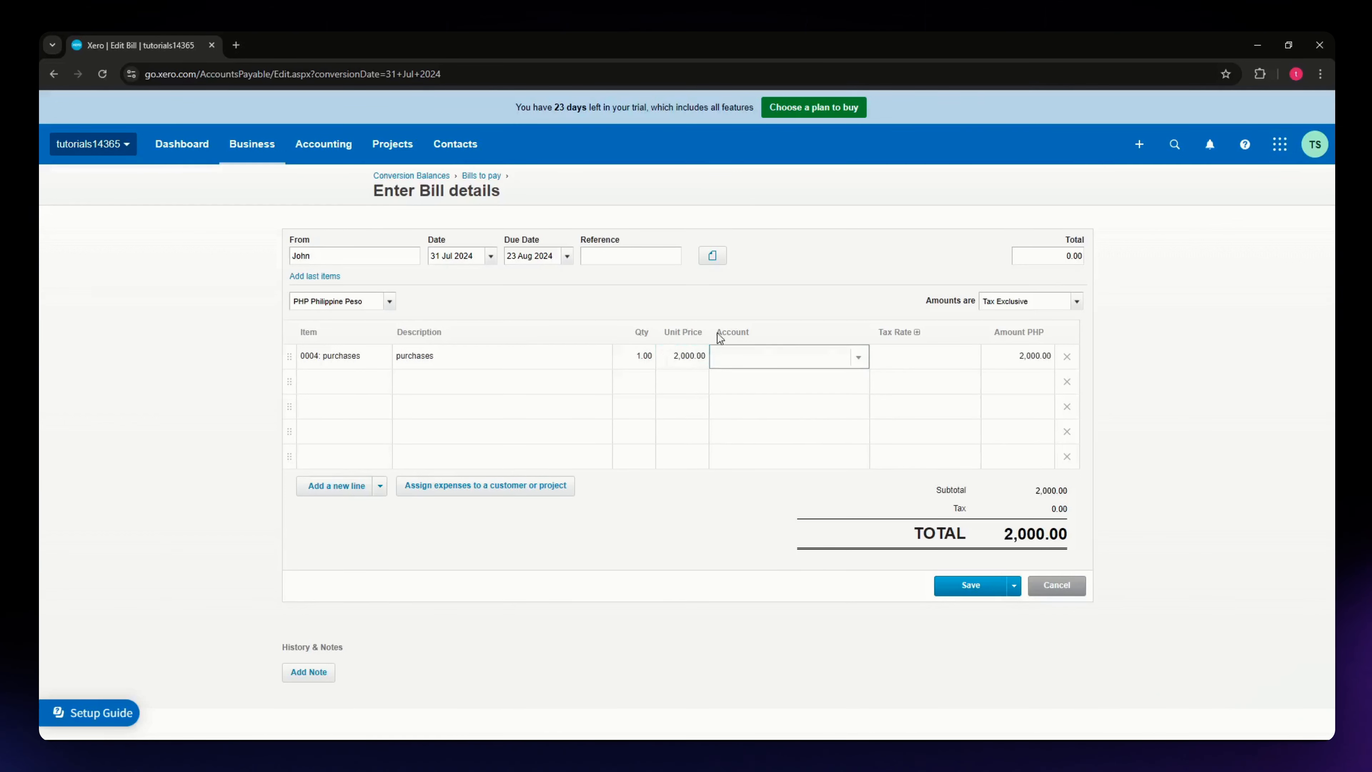
# - Assign the account 750 - purchases to the bill line, enter a bill total of 2000.00 and save the bill
pyautogui.click(857, 359)
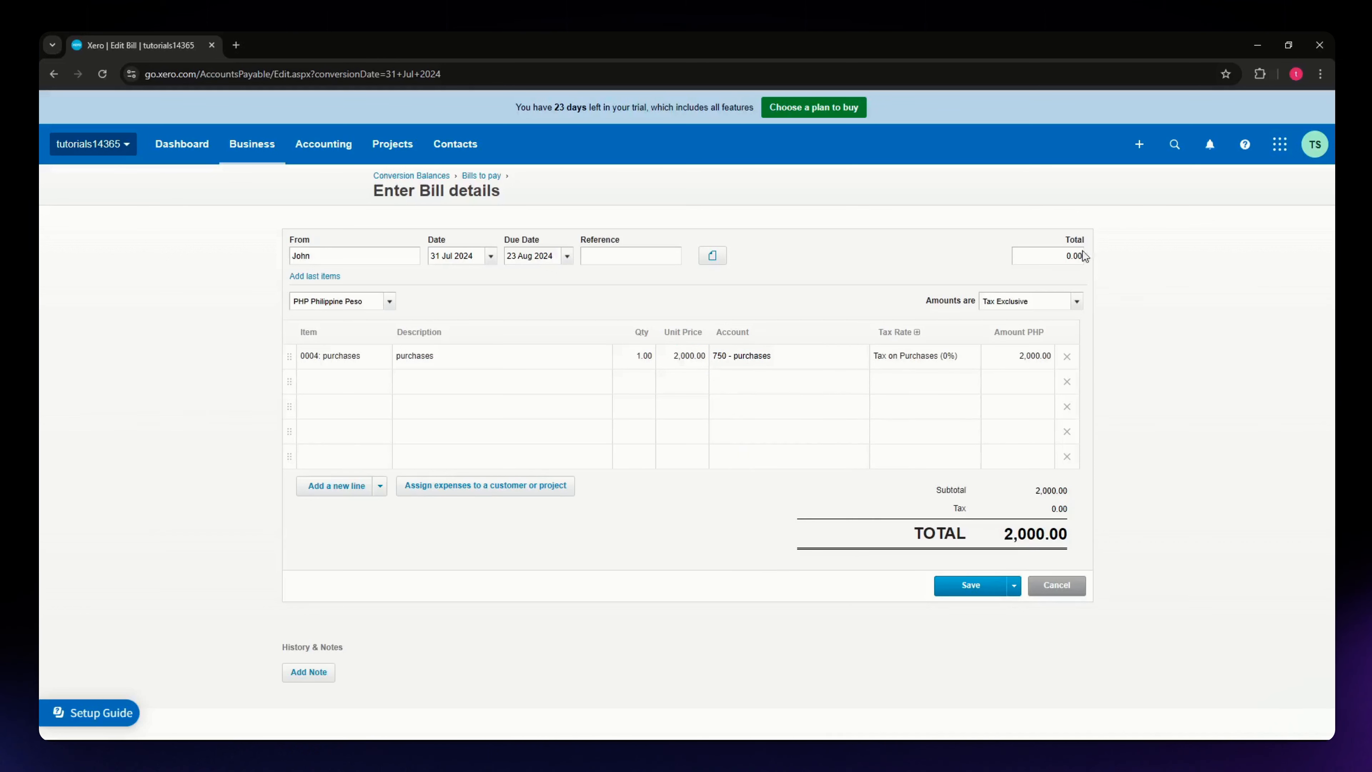
pyautogui.click(1068, 255)
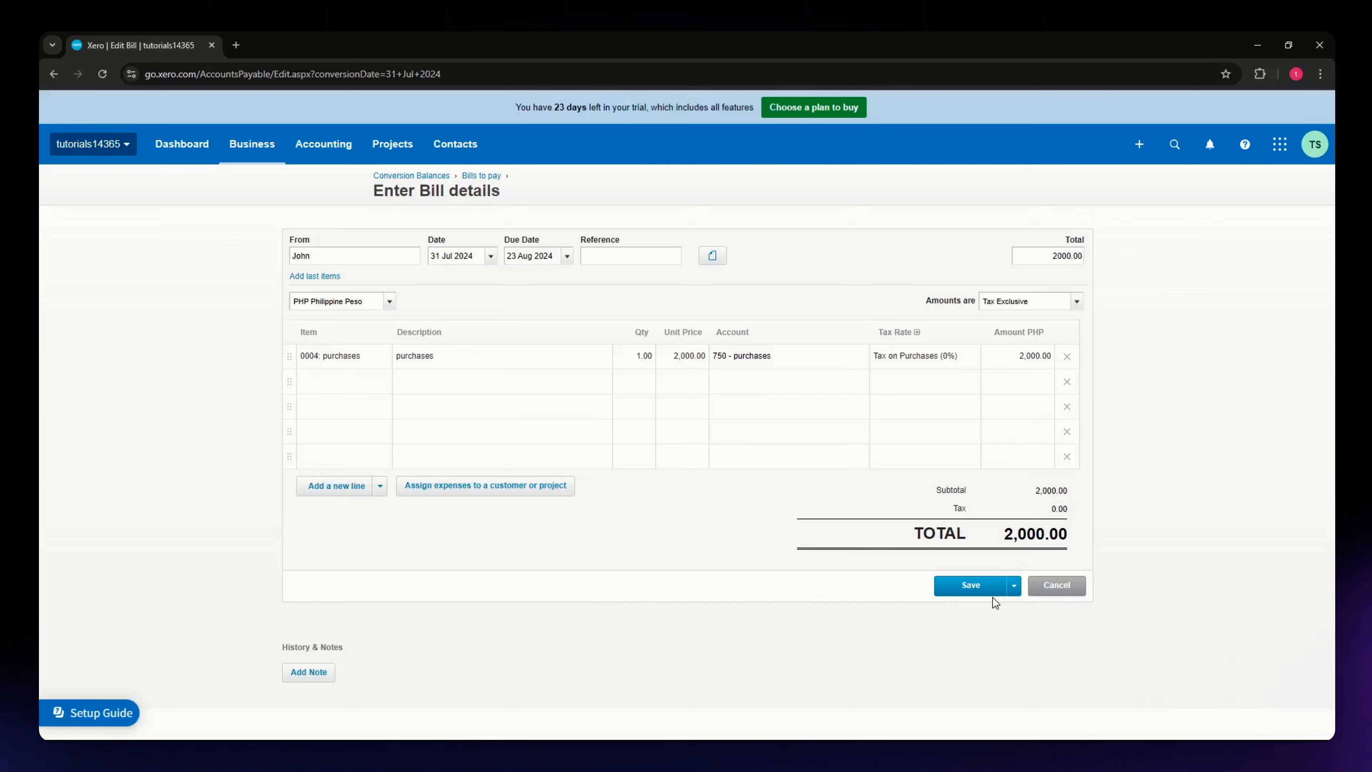
pyautogui.click(978, 591)
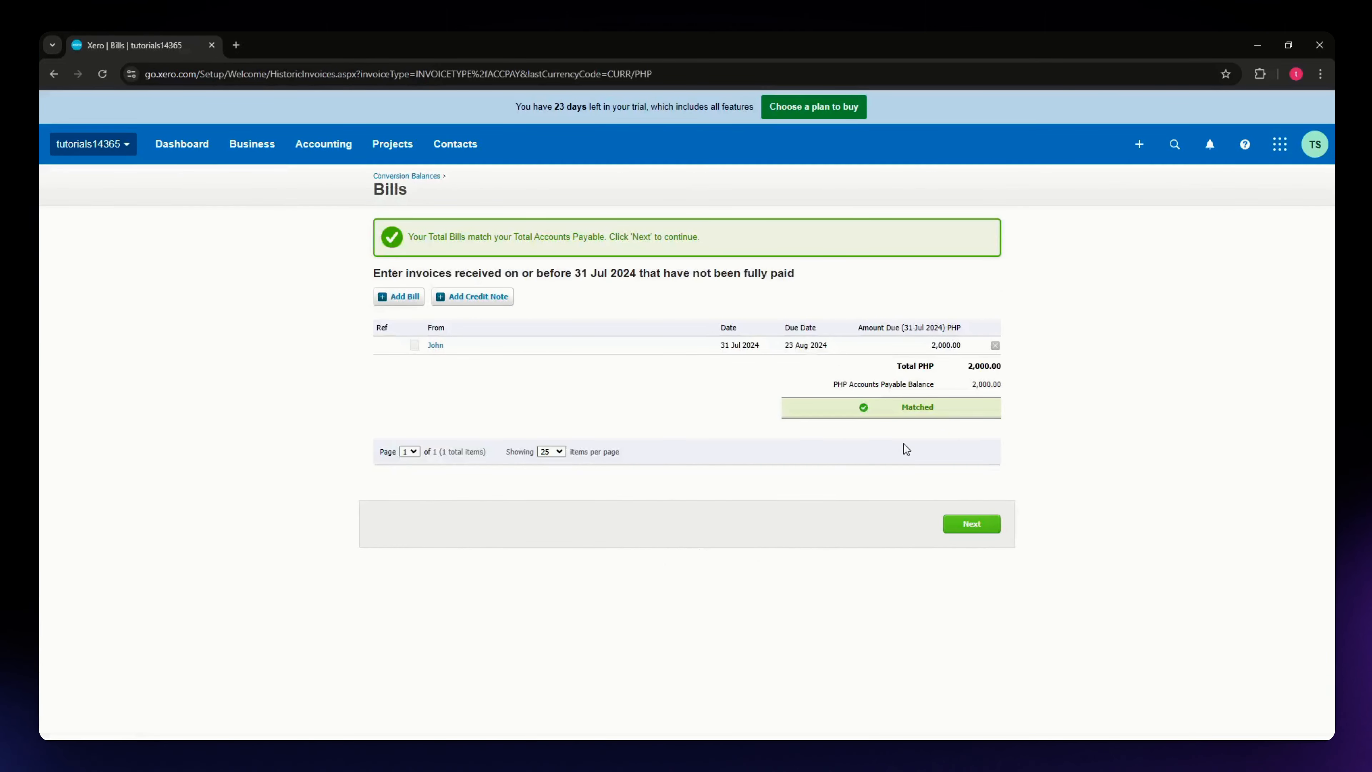
# - Check the bills against the Accounts Payable balance, then continue to the conversion balances and save them
pyautogui.moveTo(834, 410); pyautogui.dragTo(871, 406)
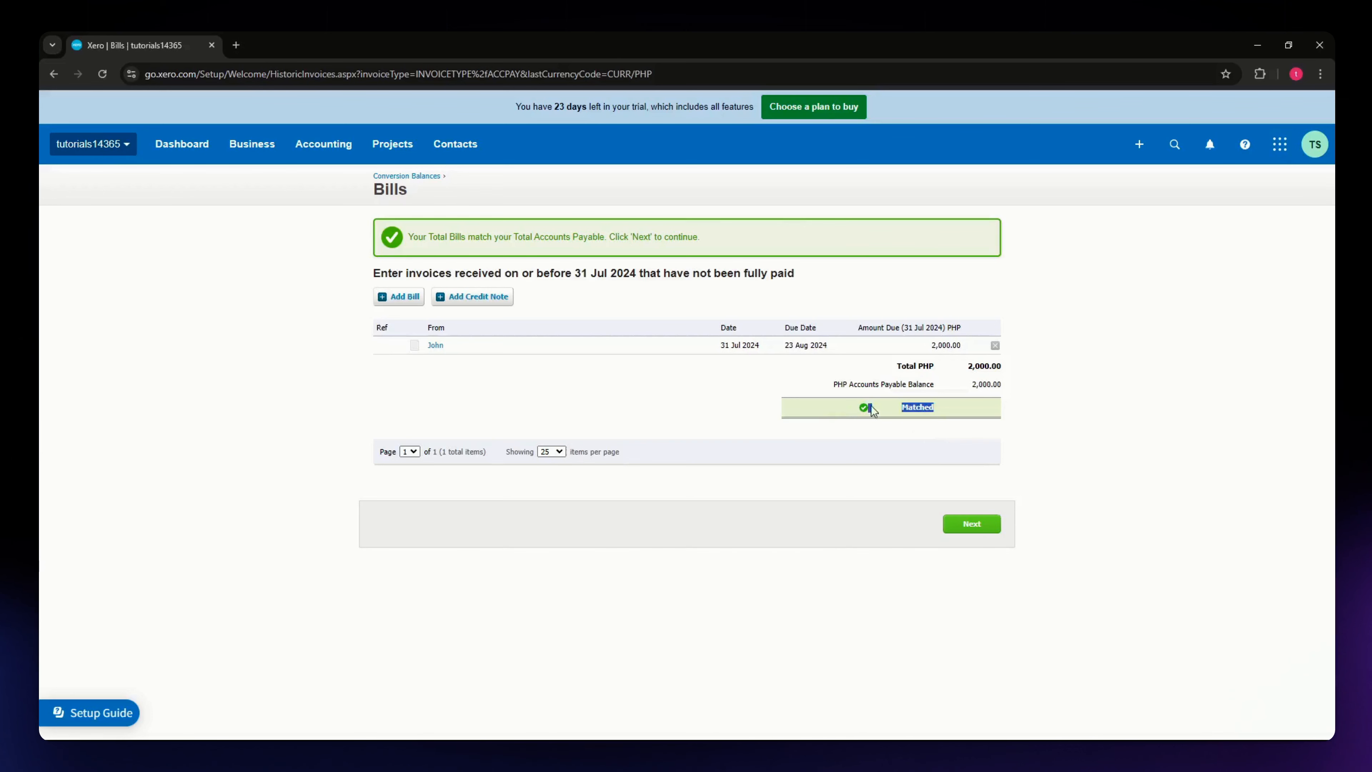
pyautogui.moveTo(1050, 408); pyautogui.dragTo(826, 410)
pyautogui.click(1046, 417)
pyautogui.click(970, 523)
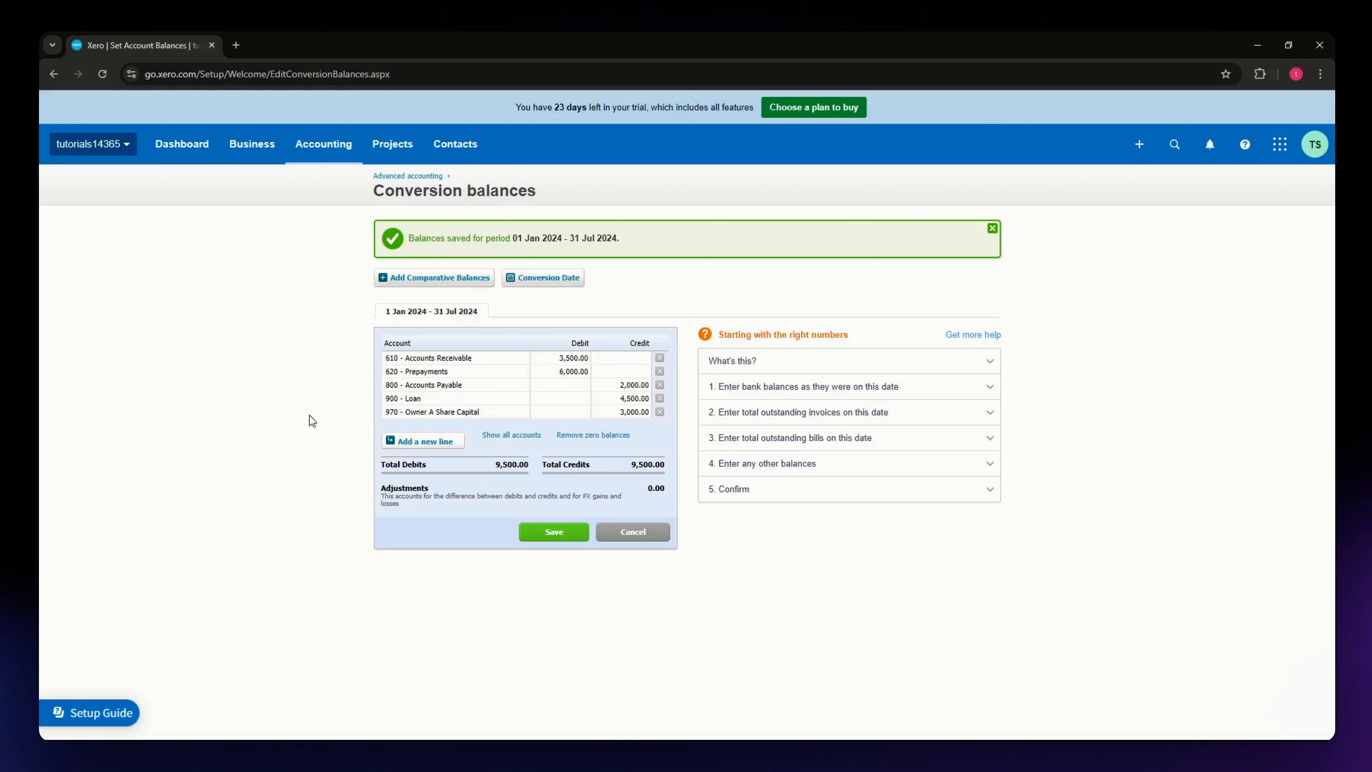
pyautogui.click(559, 535)
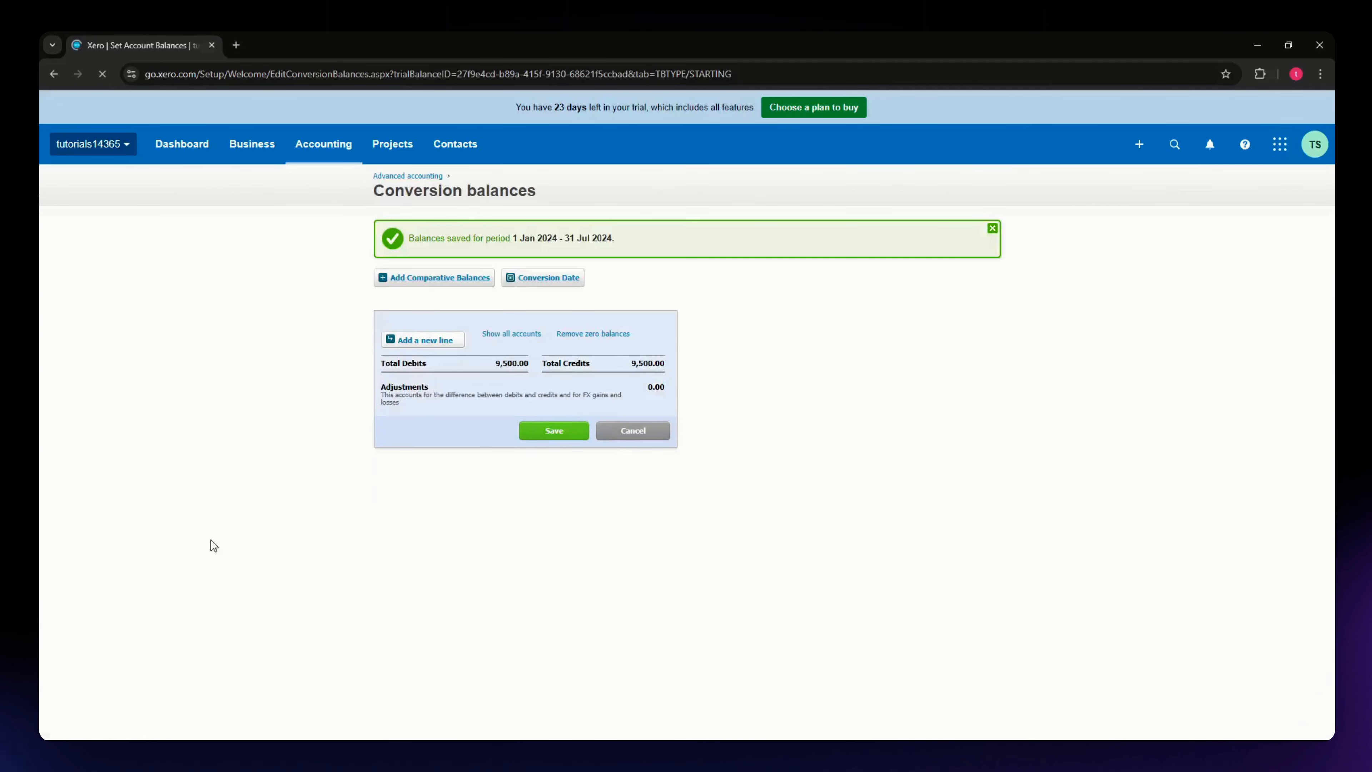